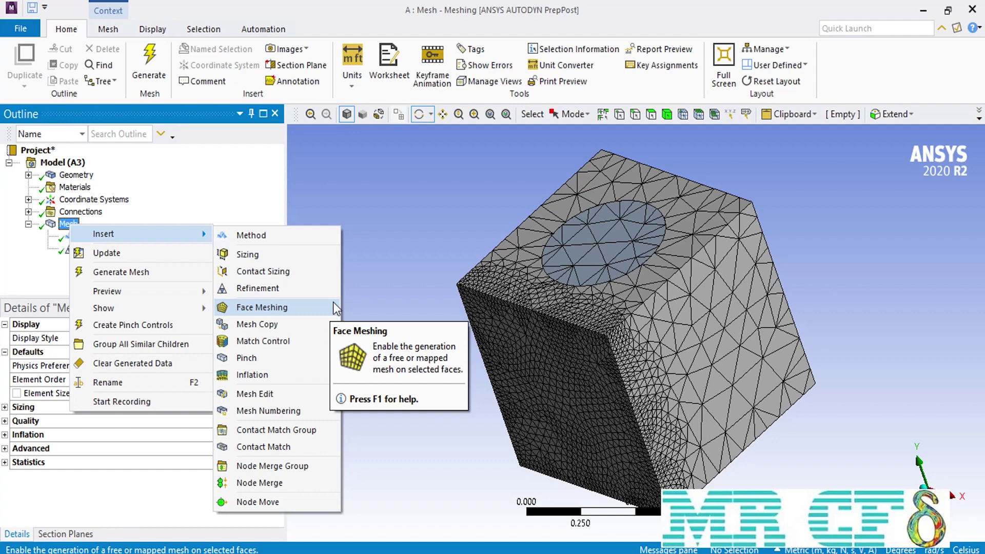
Close the meshing editor and open the Mesh system's geometry in DesignModeler.
key(Escape)
click(971, 10)
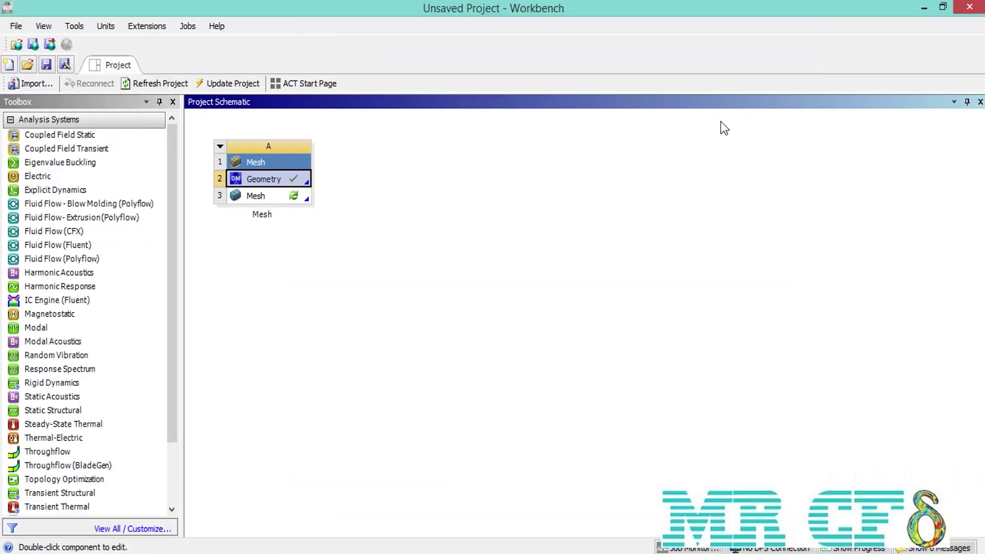
double_click(307, 179)
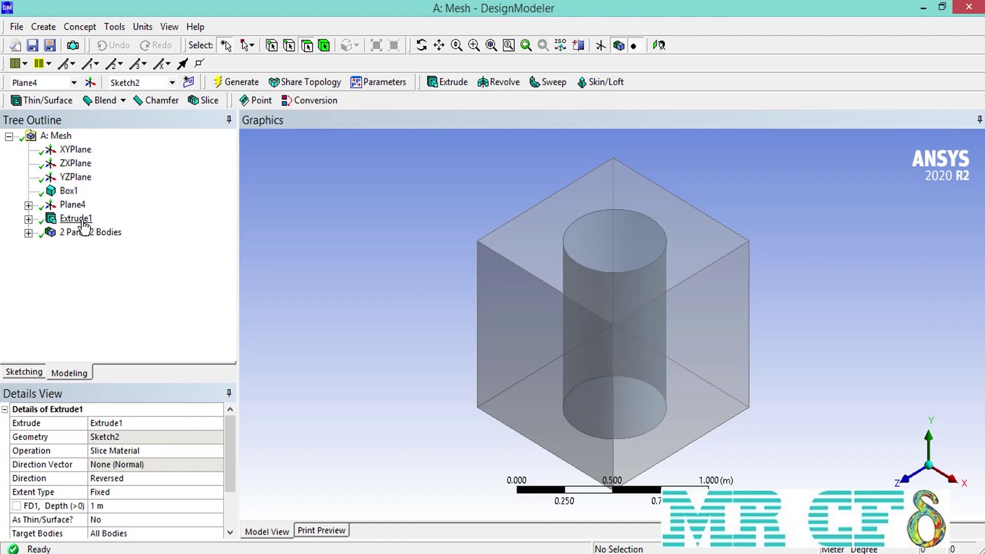
Delete the existing features Box1, Plane4 and Extrude1 from the model.
shift+click(68, 191)
right_click(71, 205)
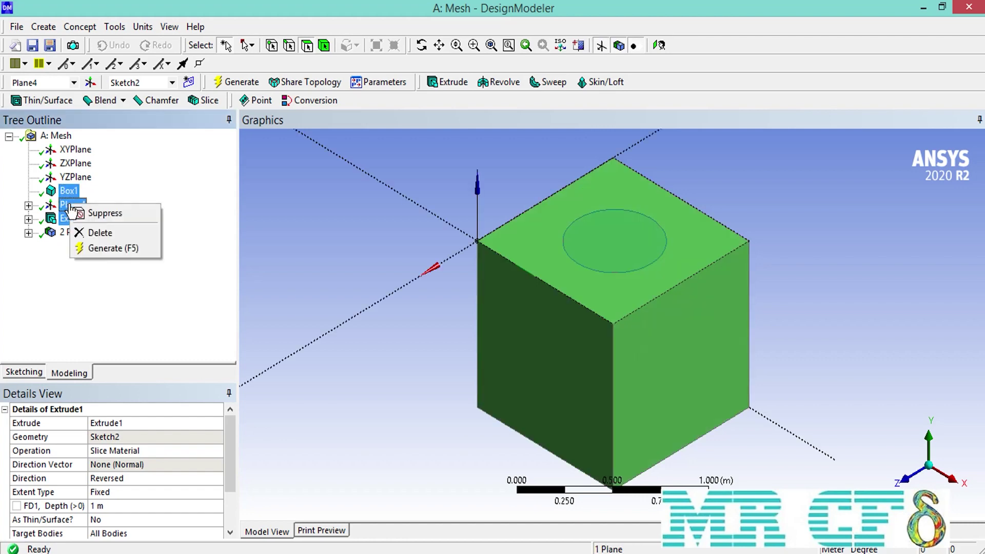
click(120, 232)
click(441, 342)
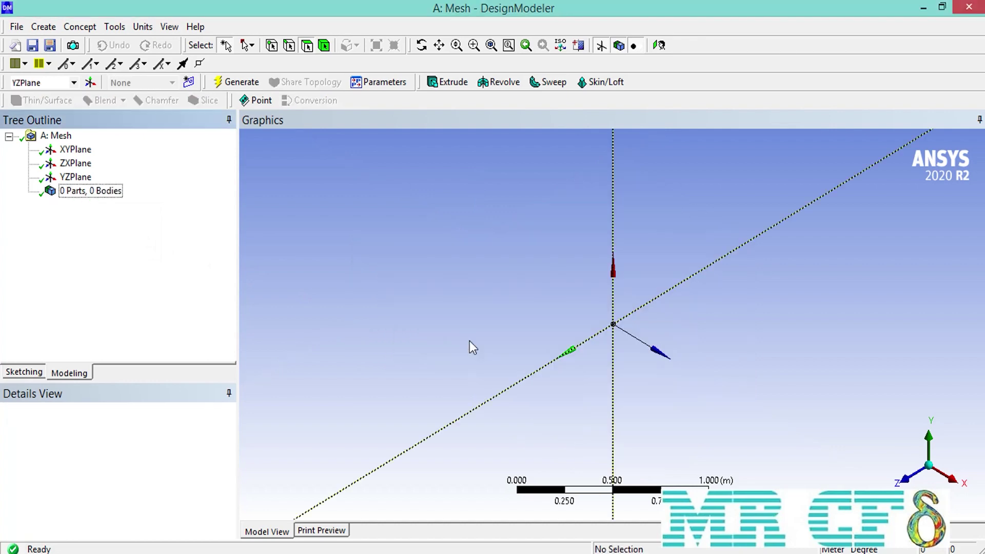
Create a new sketch on the XY plane, viewed face-on, and draw a rectangle above and to the left of the origin.
click(57, 154)
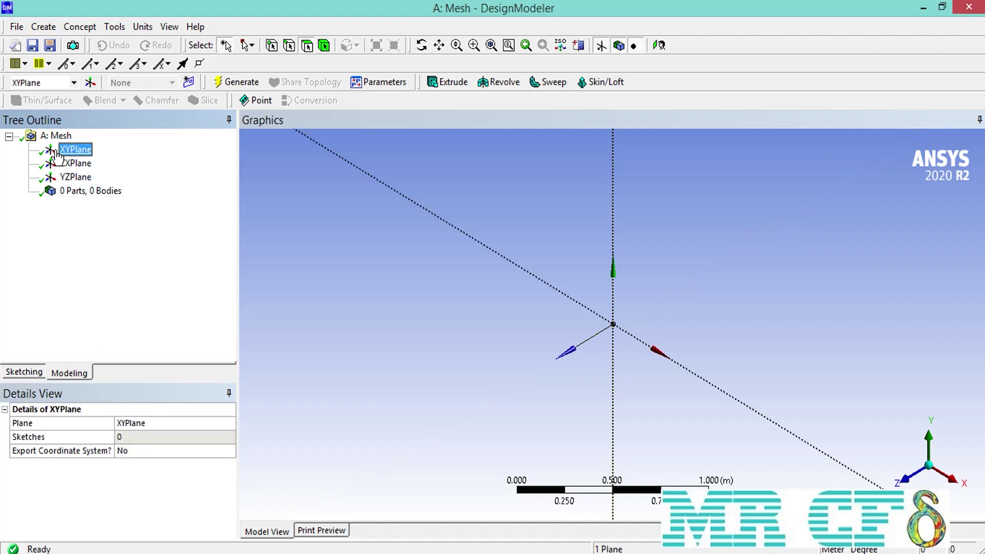
click(188, 83)
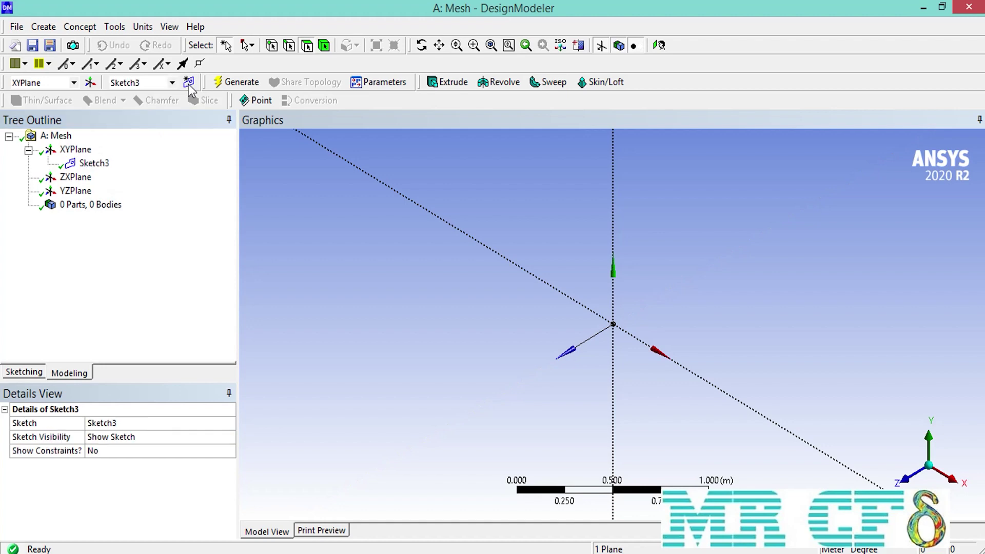
click(12, 376)
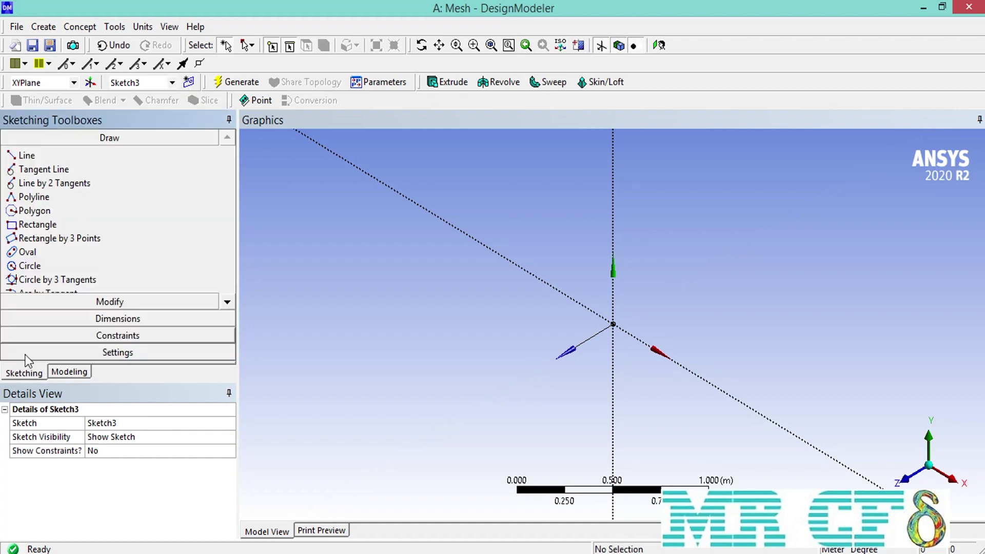
click(45, 229)
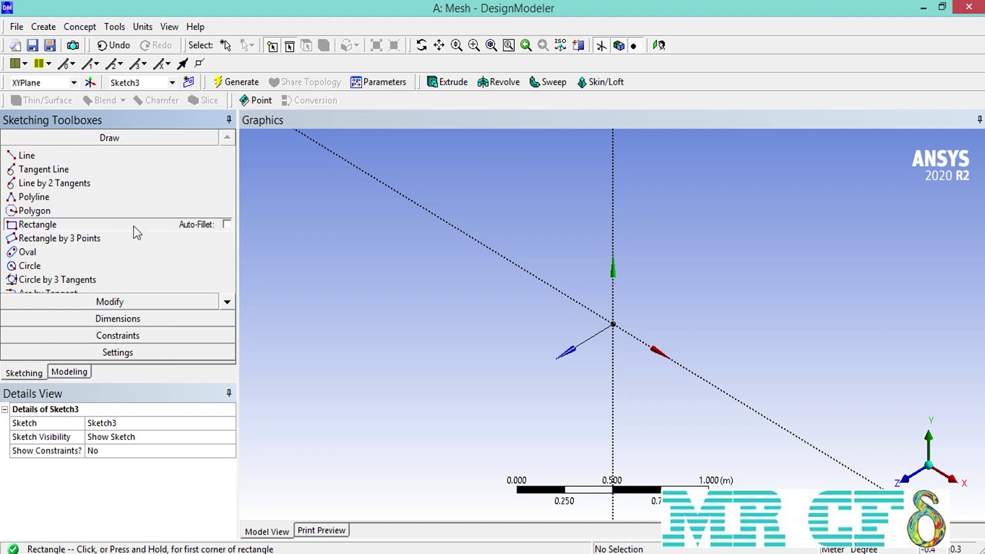
click(660, 45)
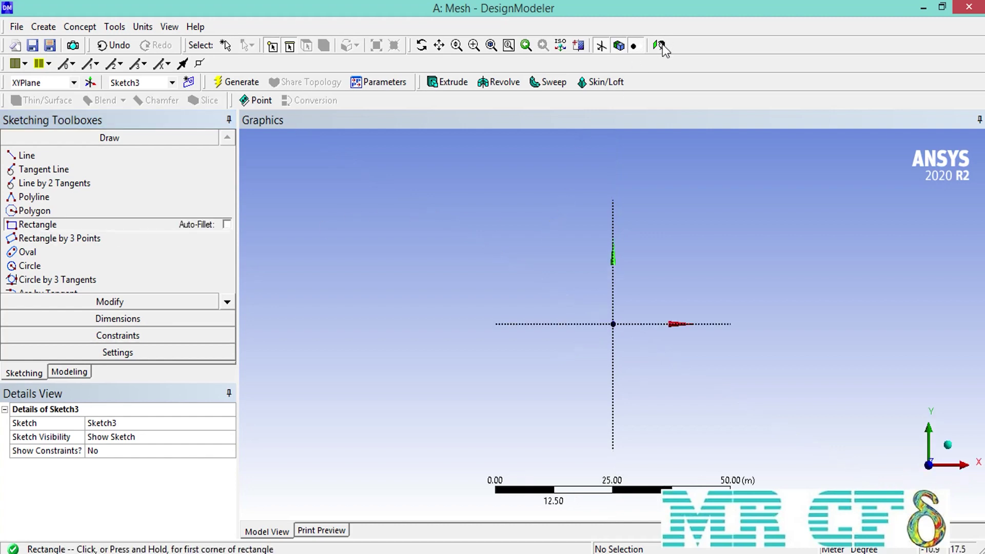
click(518, 261)
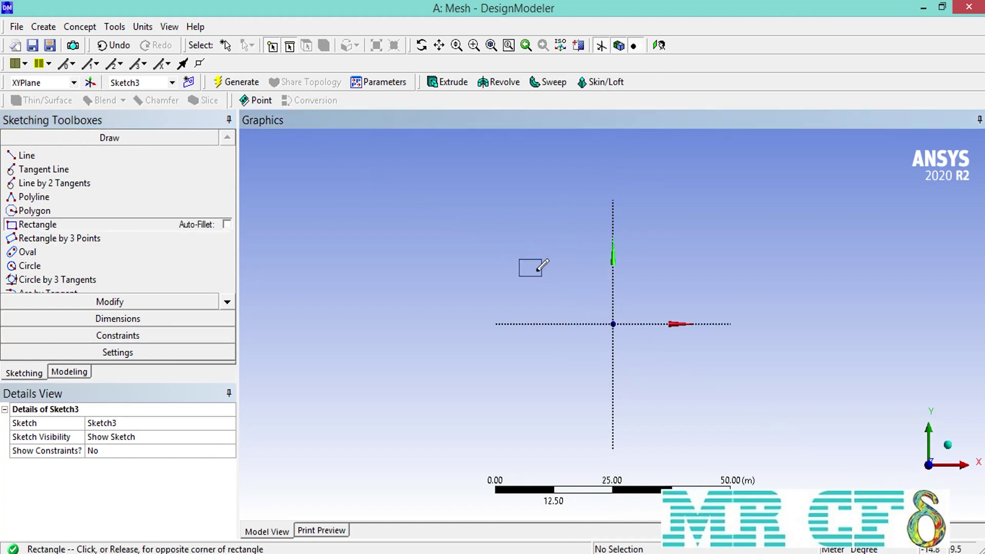
click(572, 294)
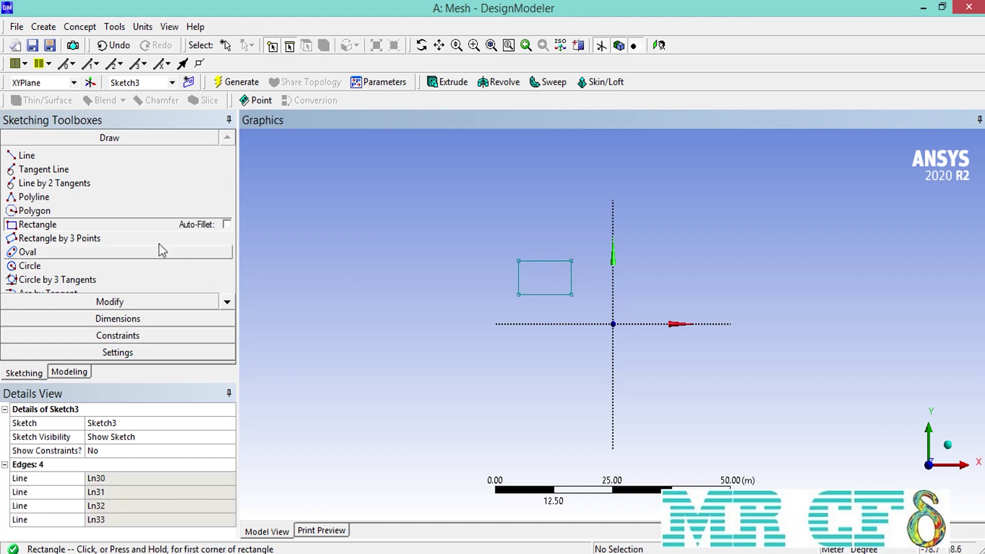
Draw a six-sided polygon above and to the right of the origin.
click(105, 215)
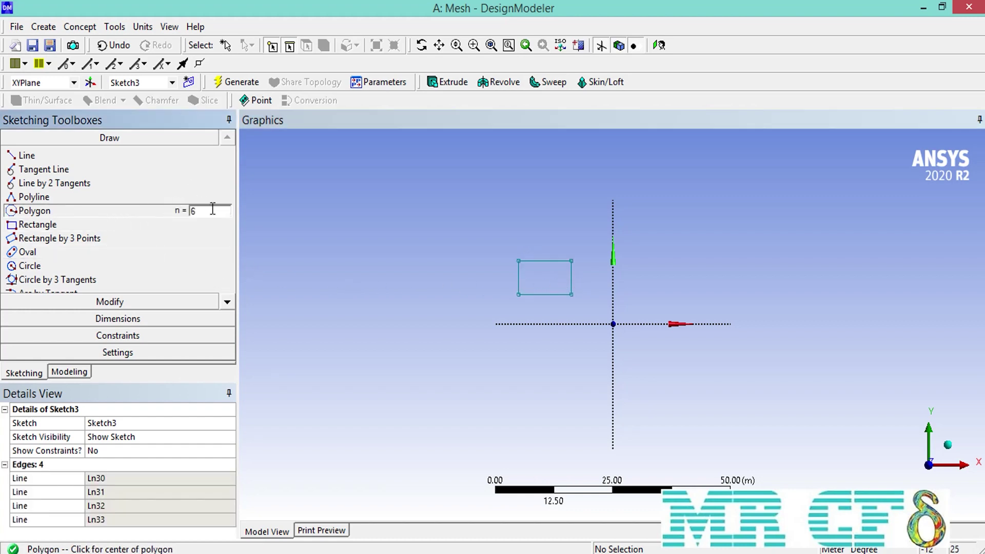
click(655, 245)
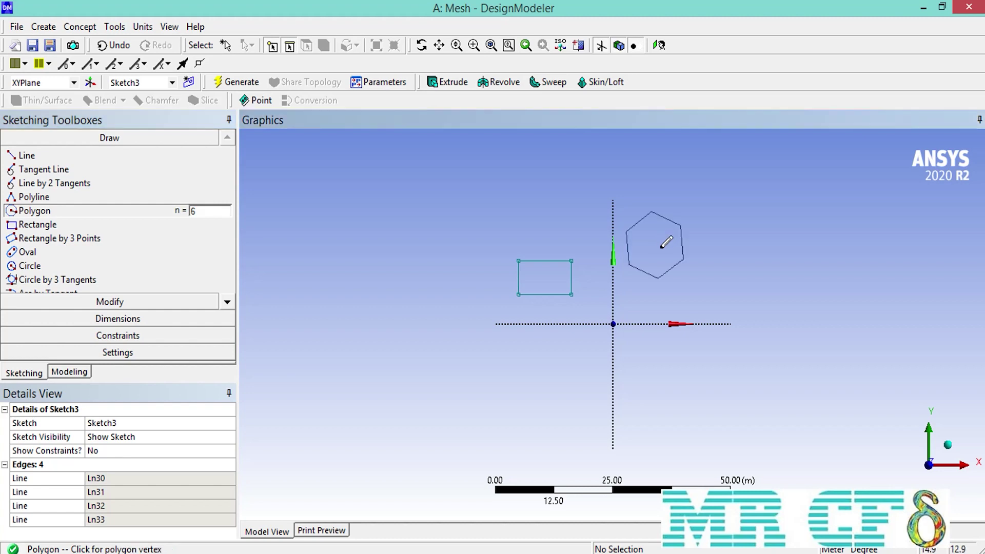
click(684, 261)
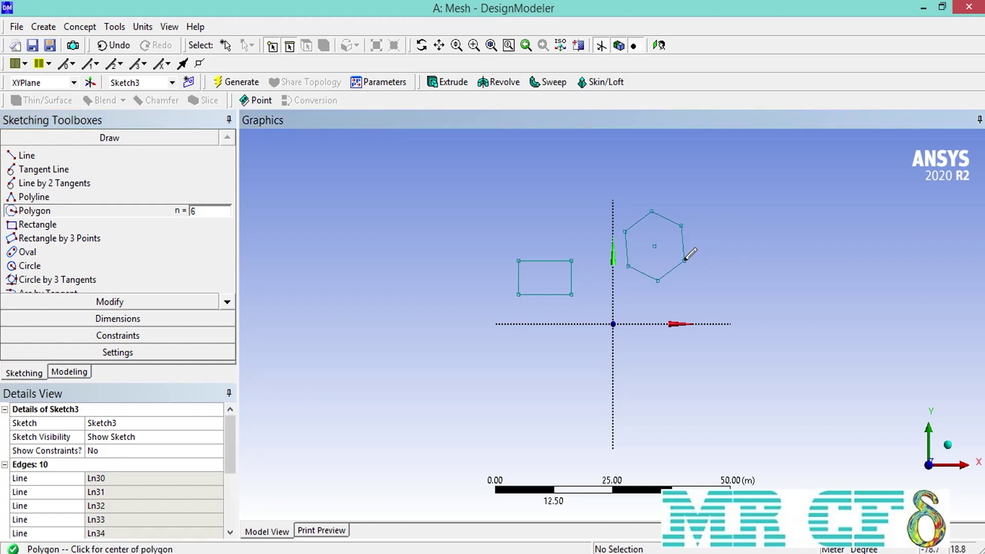
Draw a closed five-sided polyline below and to the left of the origin.
click(125, 197)
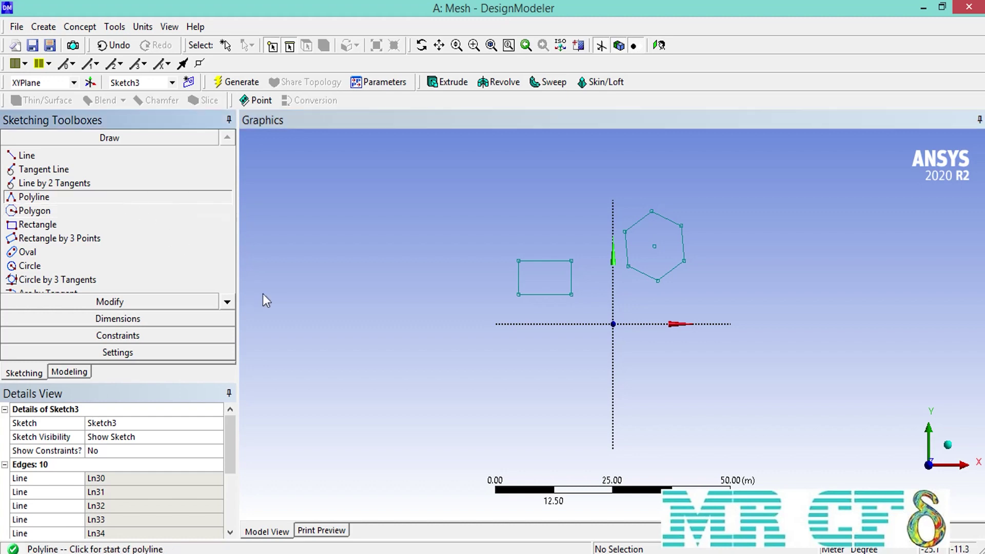
click(499, 364)
click(497, 400)
click(554, 429)
click(591, 409)
right_click(500, 365)
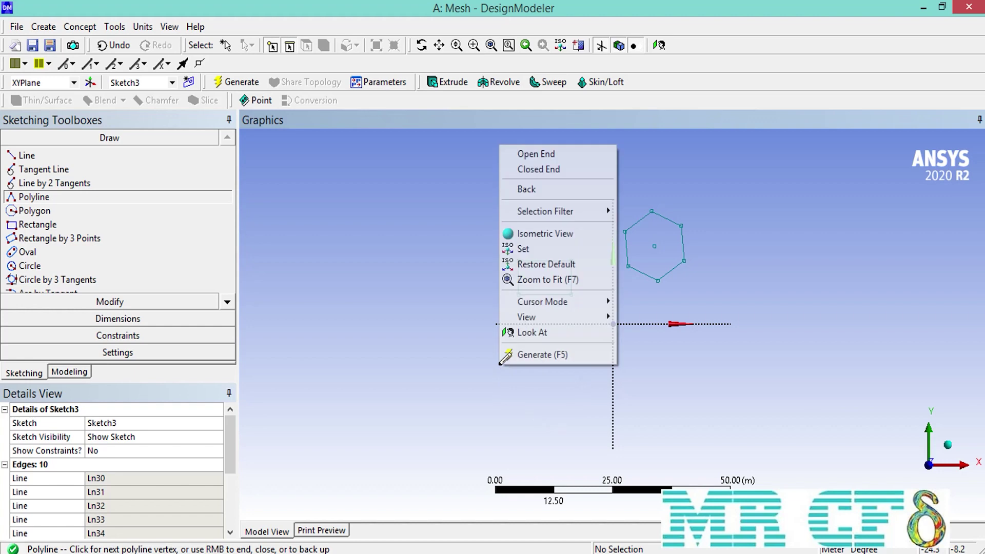
click(534, 176)
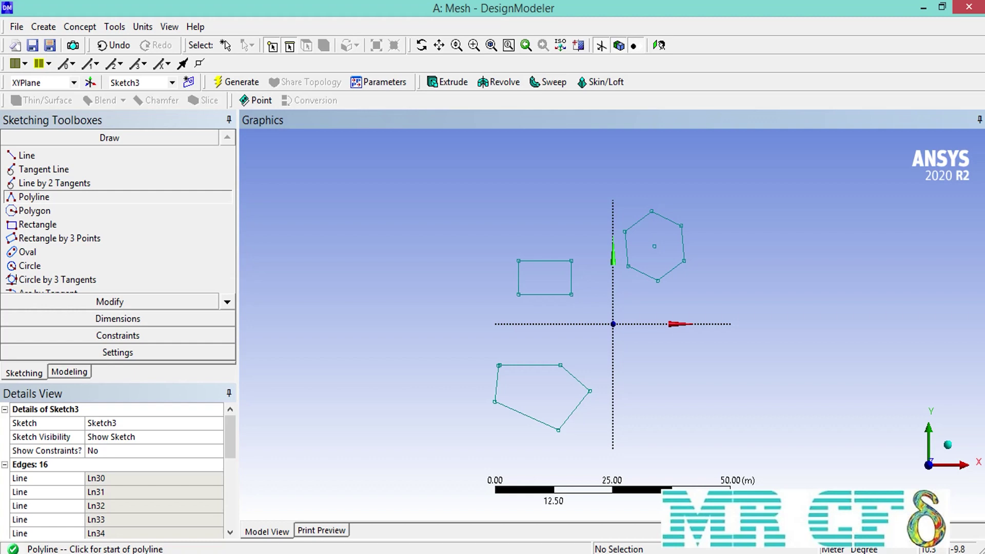
Draw a closed, irregular eight-sided polyline below and to the right of the origin.
click(669, 368)
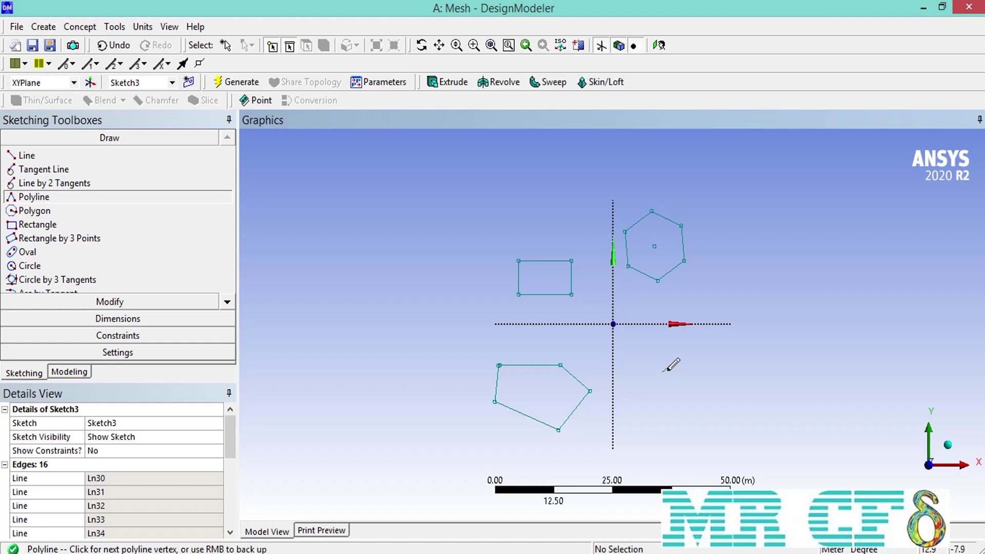
right_click(662, 373)
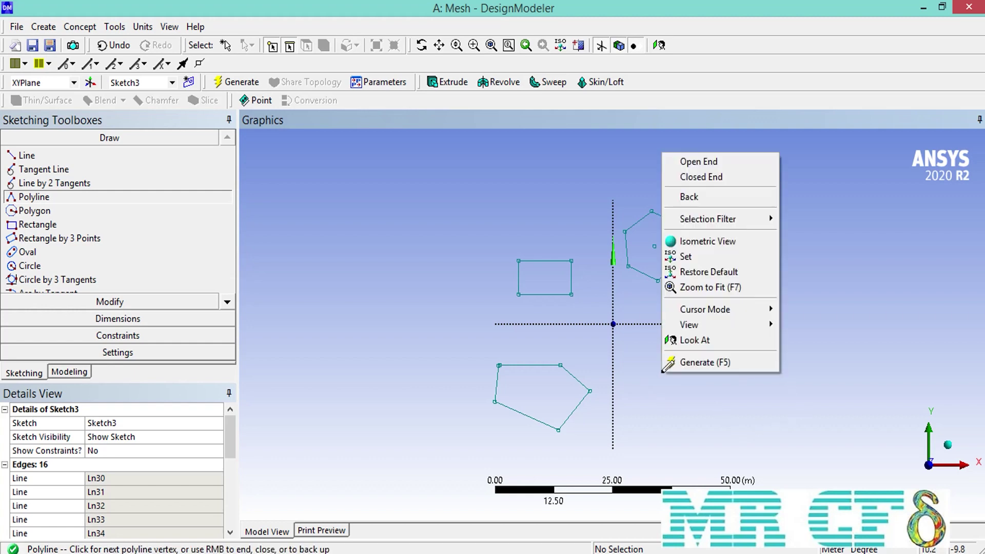
click(698, 177)
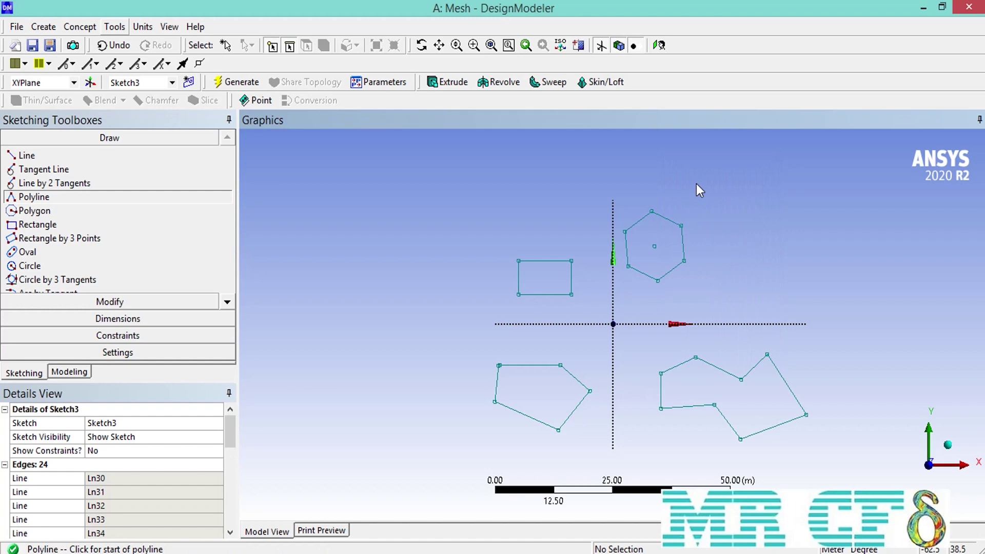
Generate surfaces from the new sketch on the XY plane using the Add Material operation.
click(99, 27)
click(148, 137)
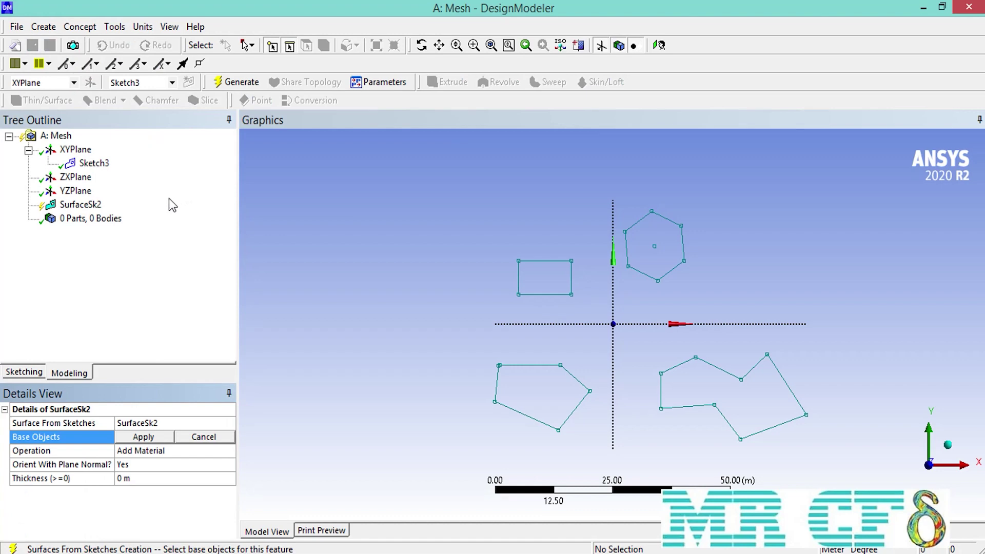
click(82, 165)
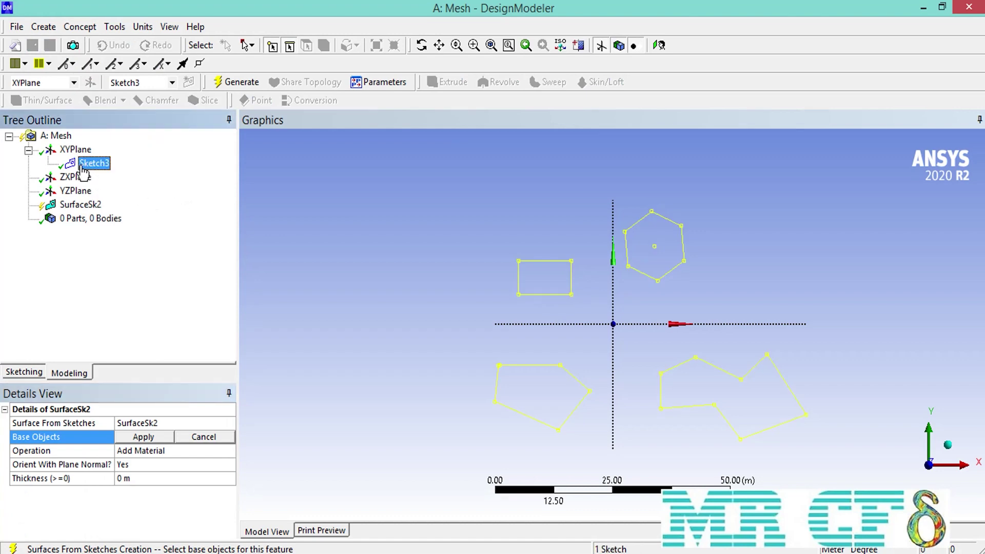
click(144, 437)
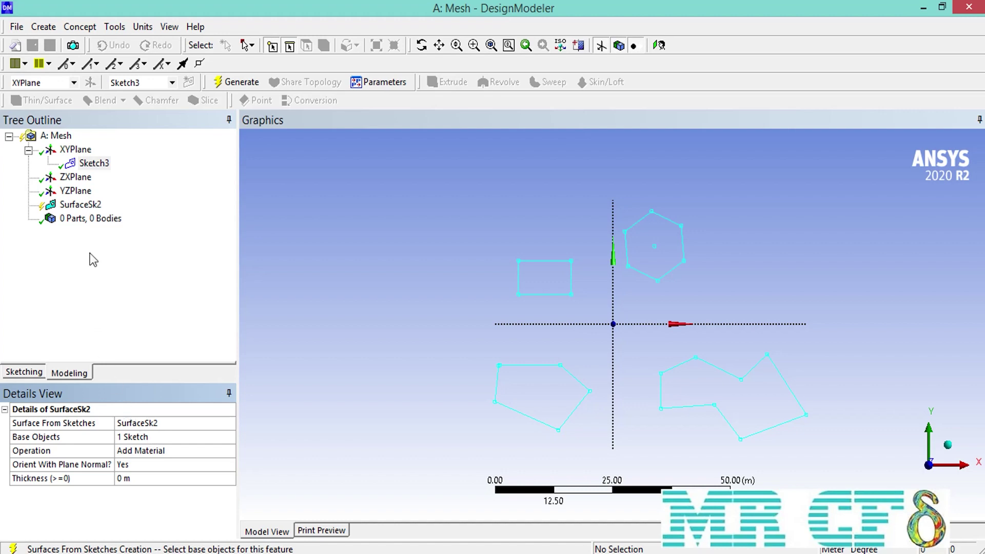
click(239, 84)
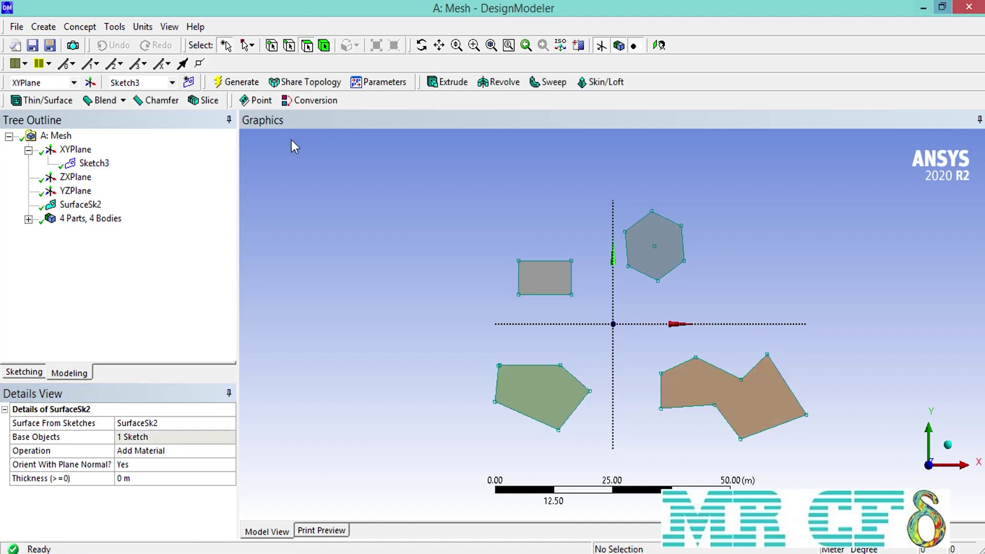
Close DesignModeler, open the Mesh component with the upstream geometry re-read, and generate the mesh with default settings.
click(977, 10)
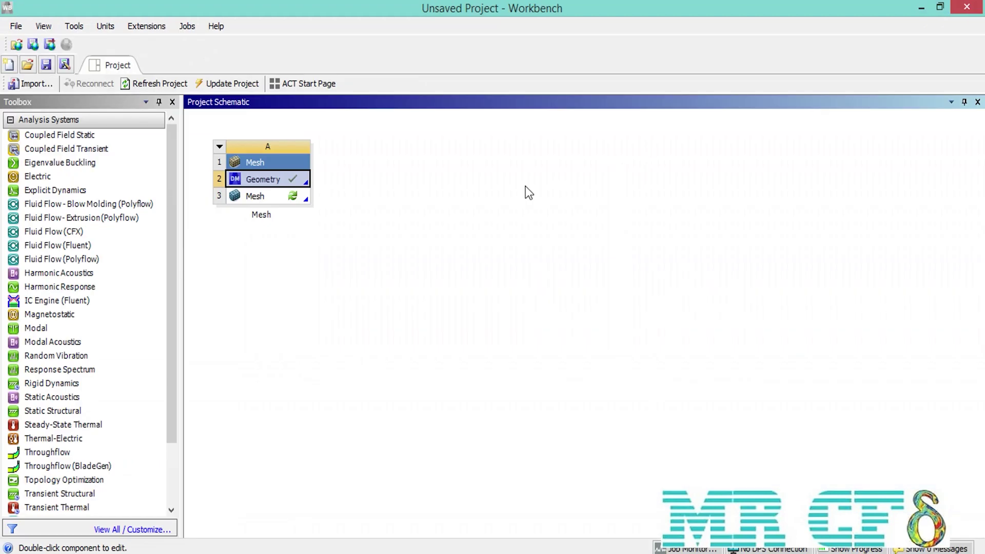
double_click(261, 195)
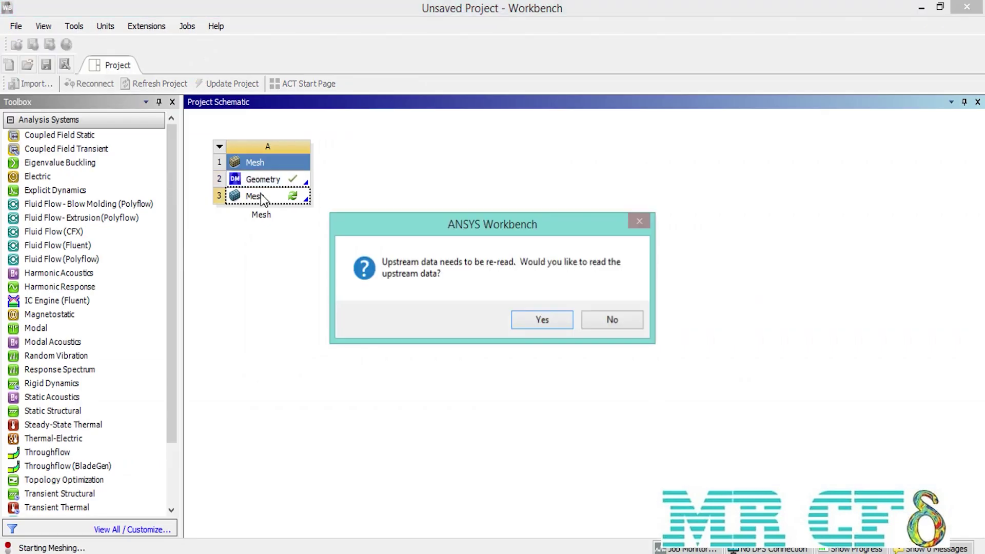
click(519, 318)
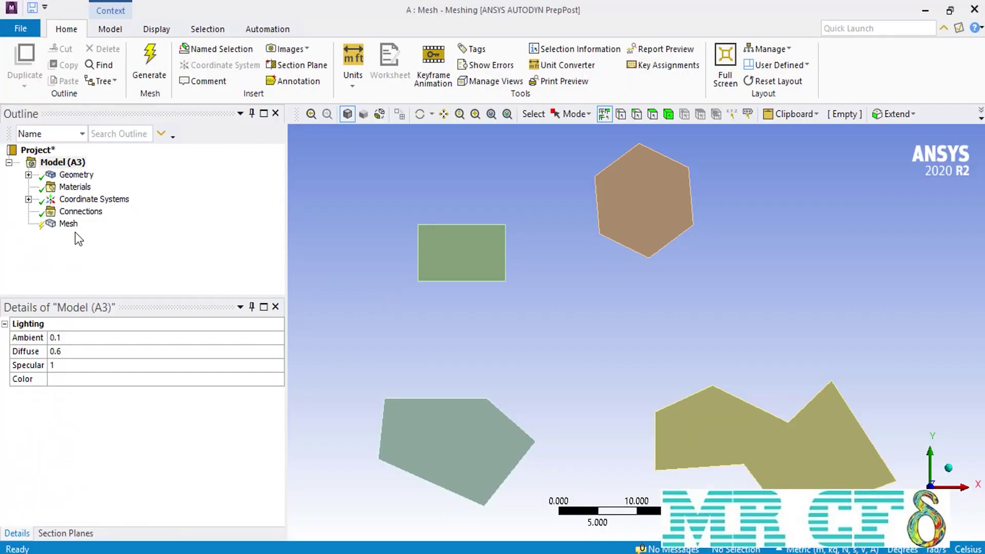
click(66, 224)
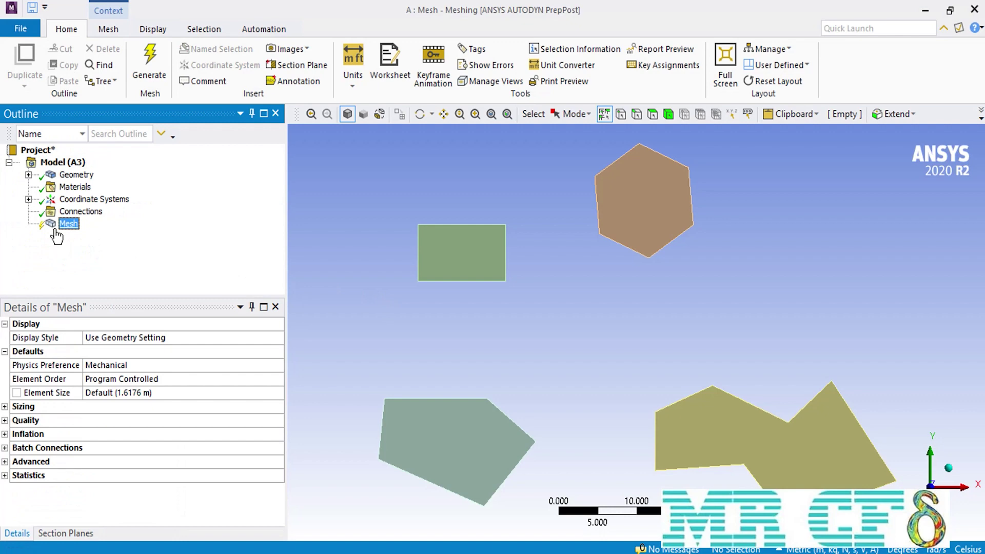
click(158, 63)
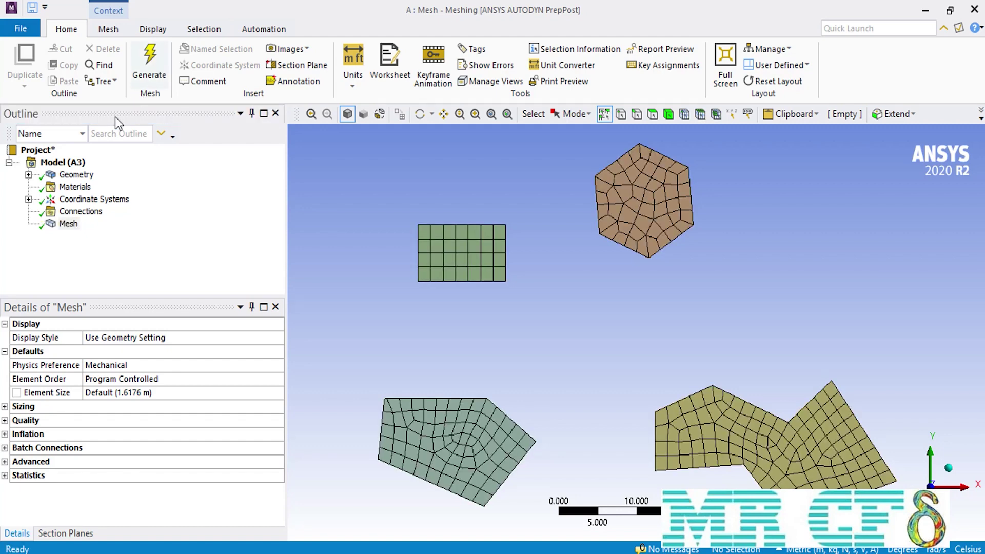
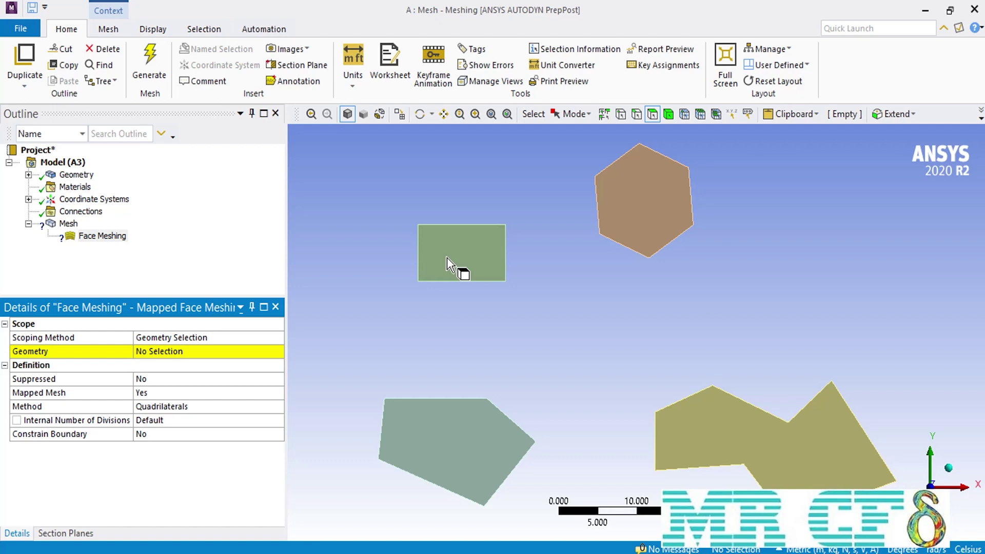
Scope the Face Meshing control to the rectangular face.
click(447, 257)
click(191, 352)
click(188, 352)
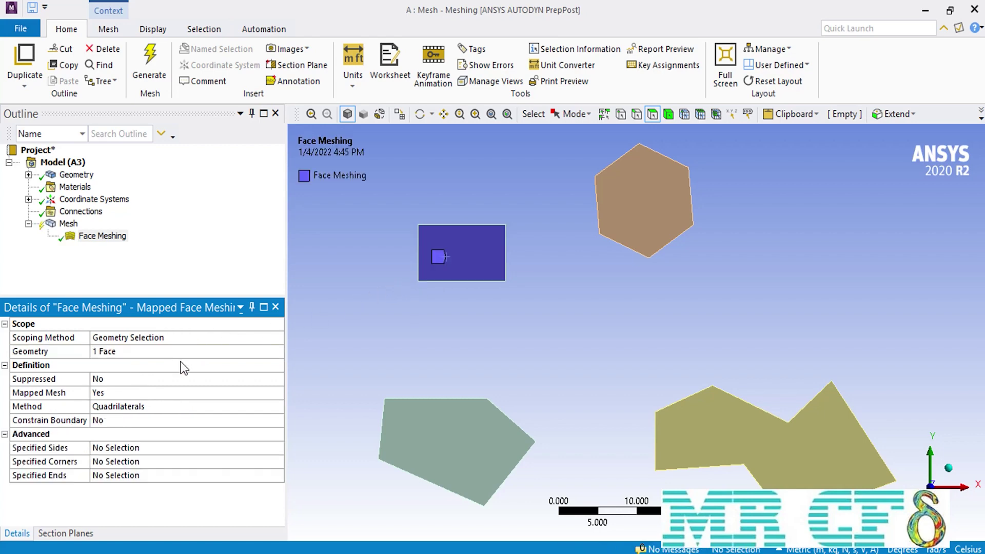
Keep Mapped Mesh at Yes and the method at Quadrilaterals for the rectangular face, and generate the mesh.
click(225, 395)
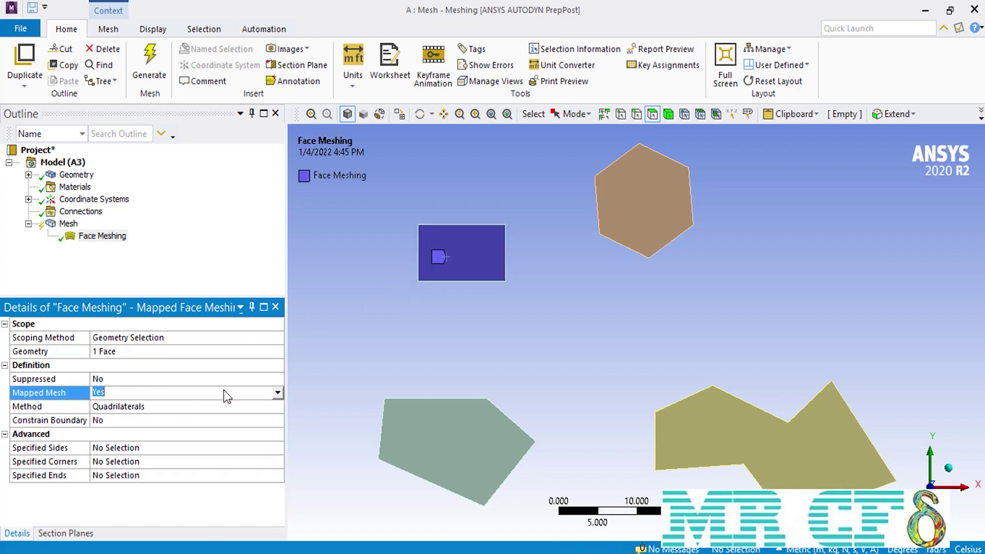
click(276, 408)
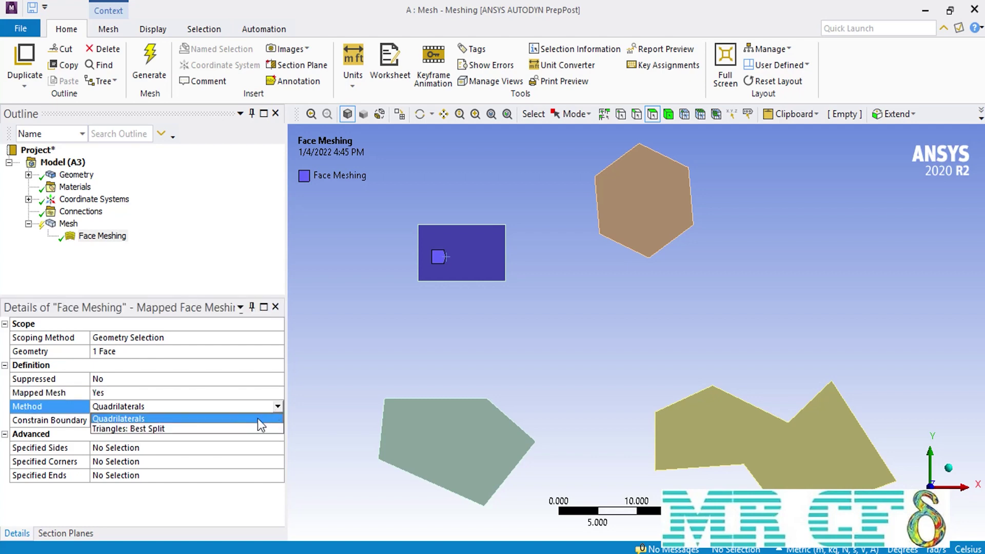
click(214, 418)
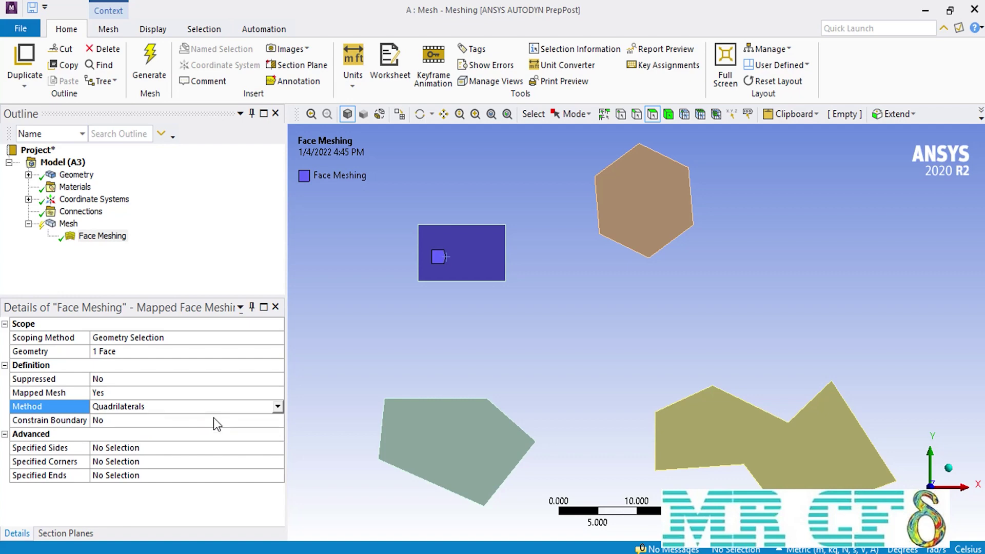
click(154, 77)
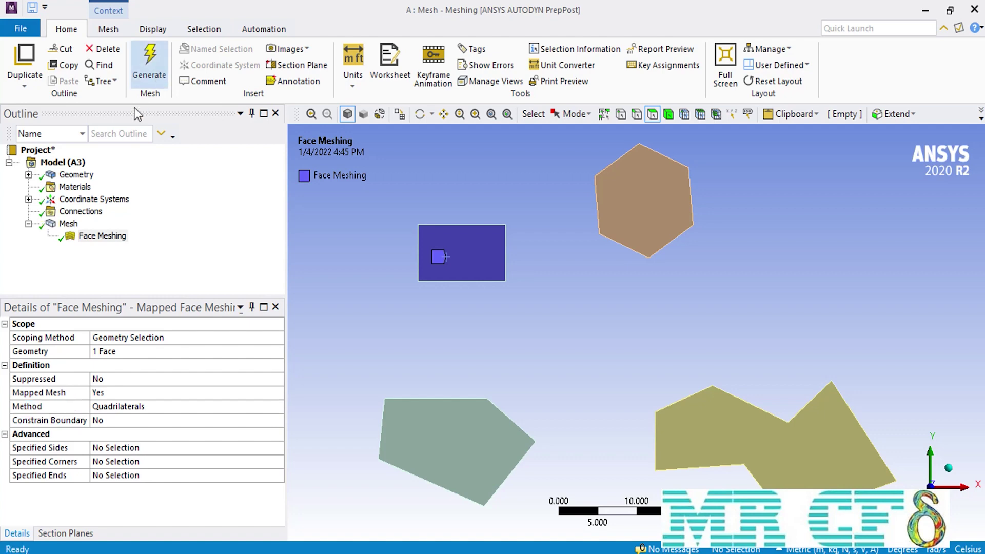
Insert a second Face Meshing control on the mesh and scope it to the hexagonal face.
click(69, 225)
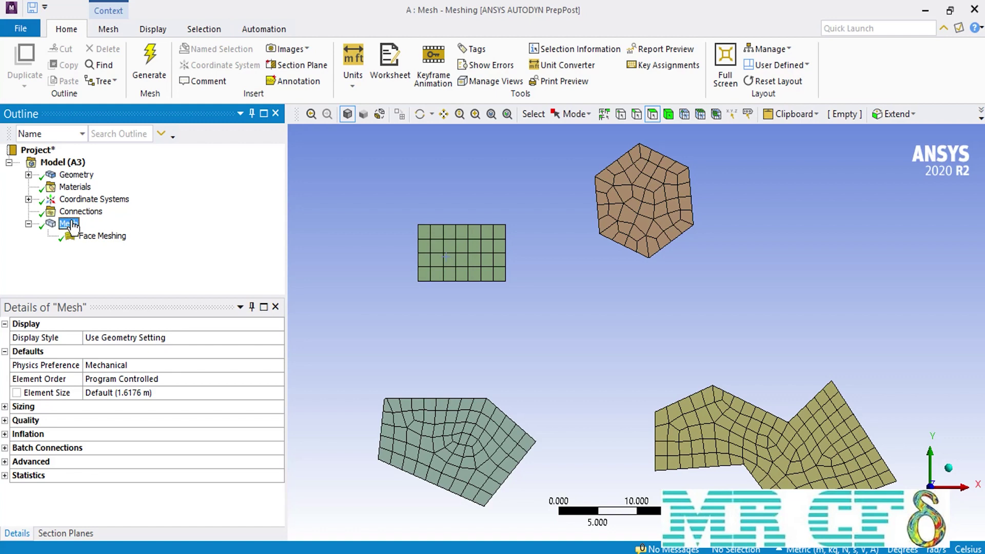
right_click(72, 229)
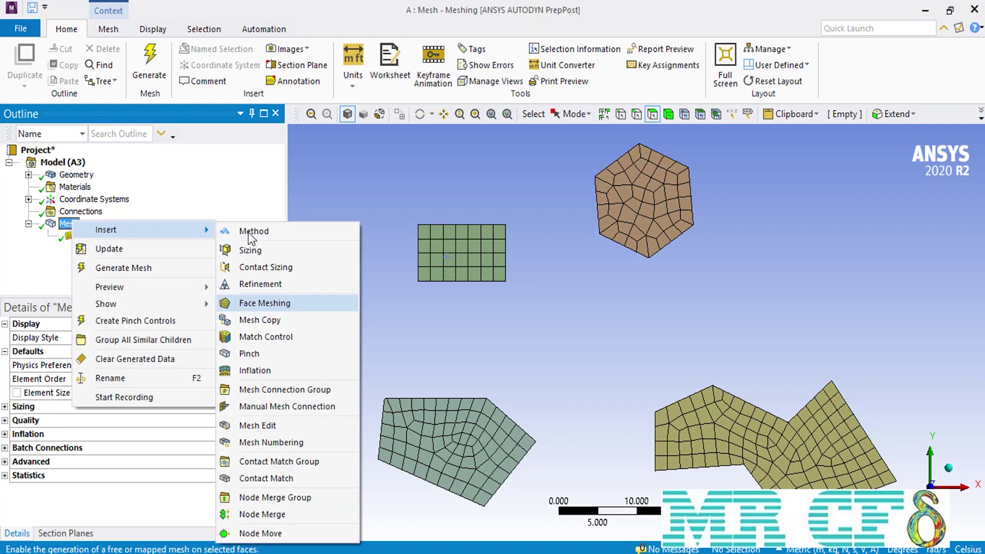
click(282, 304)
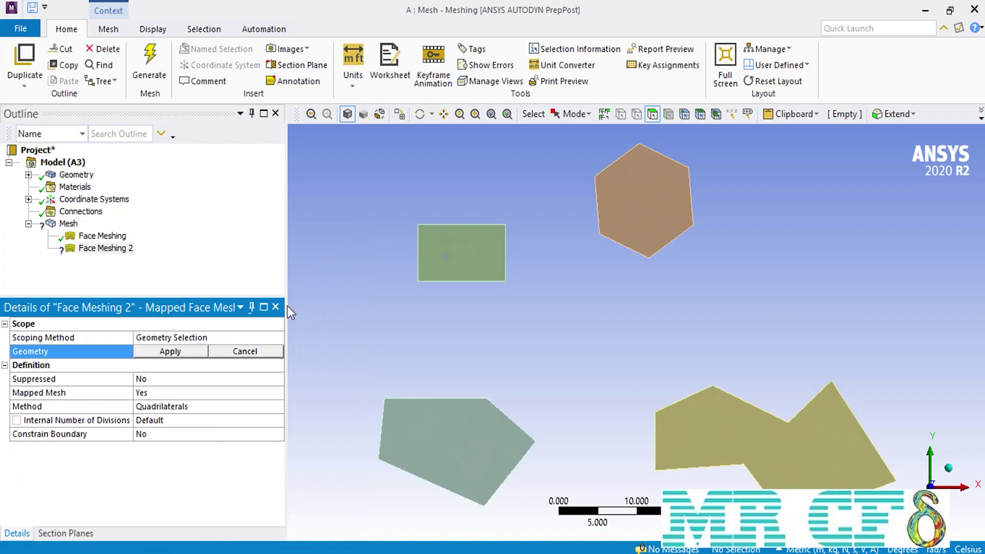
click(651, 200)
click(177, 349)
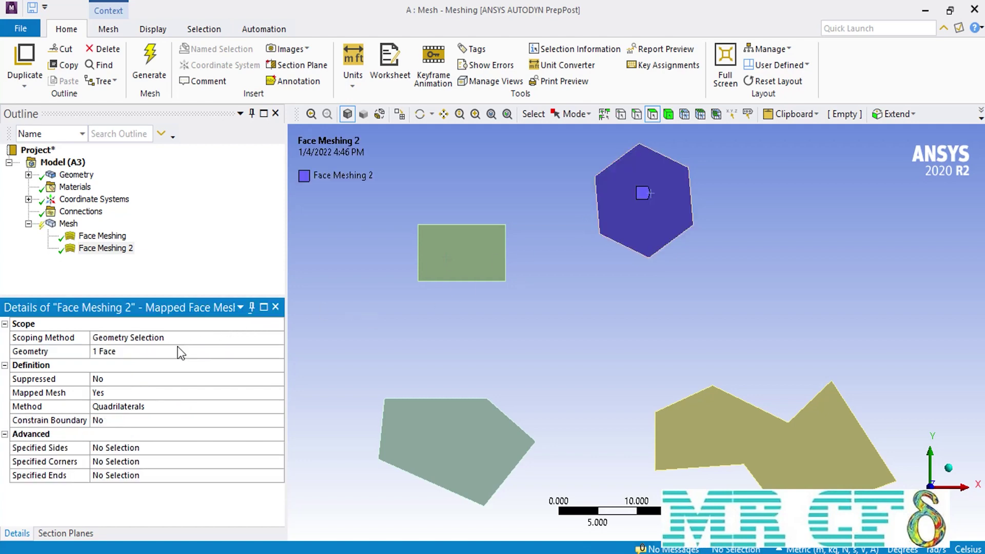
Assign the hexagon's two left and two right vertices as the Specified Ends of its Face Meshing control.
click(131, 475)
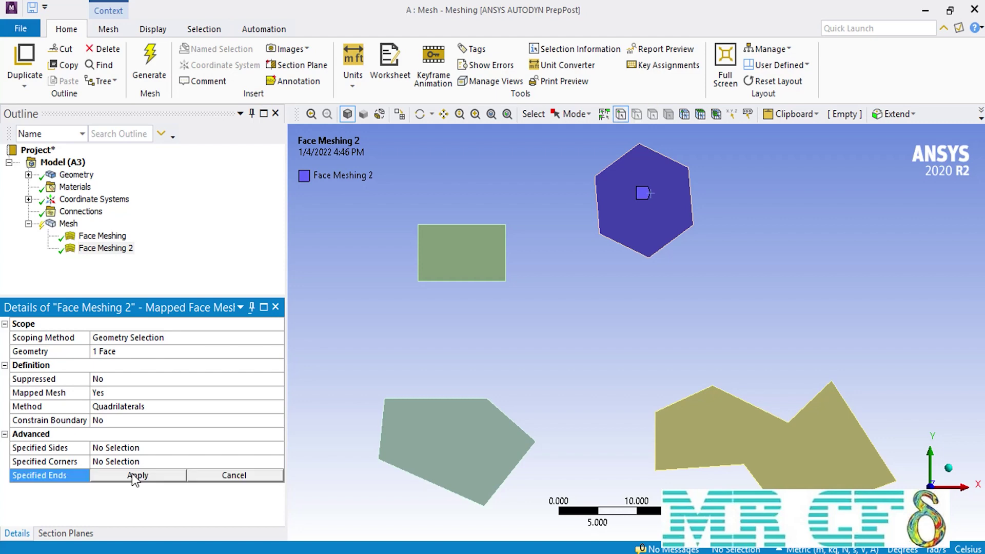
click(593, 176)
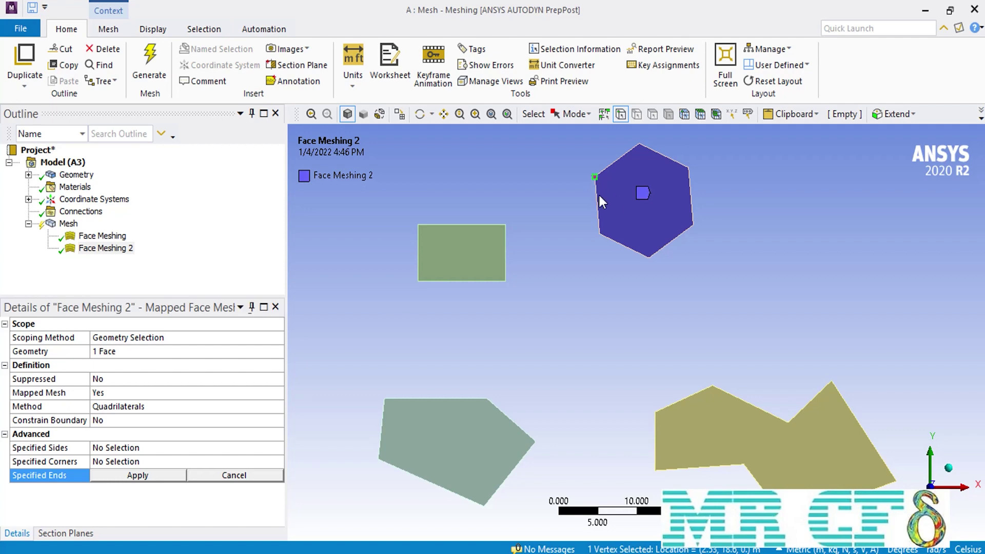
ctrl+click(692, 224)
ctrl+click(691, 164)
click(141, 475)
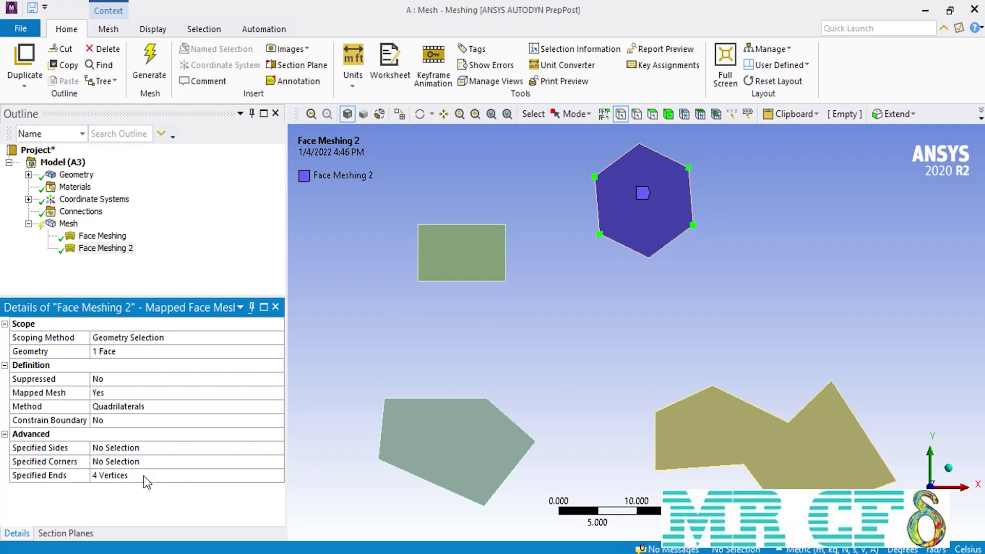
Assign the hexagon's top and bottom vertices as Specified Sides, and generate and display the mesh.
click(146, 447)
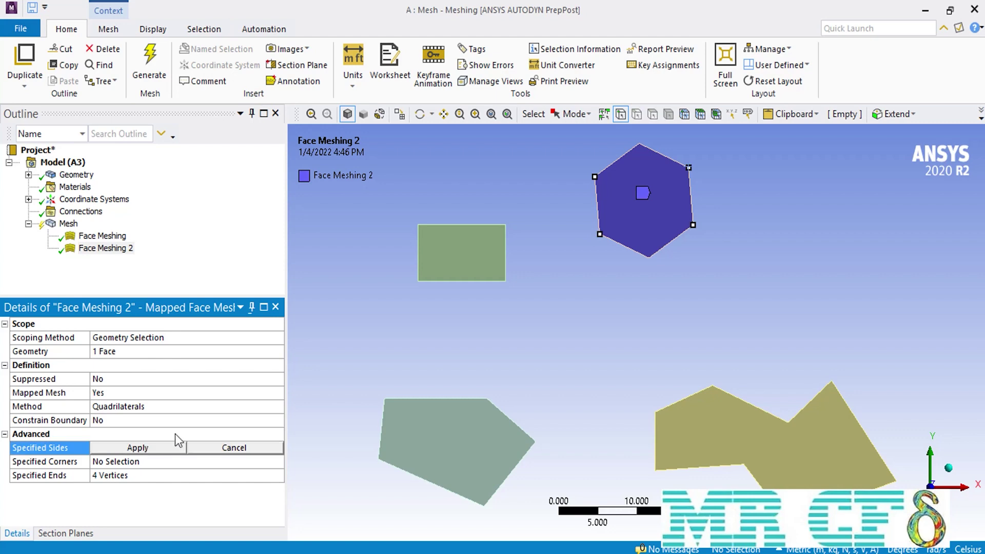
click(639, 145)
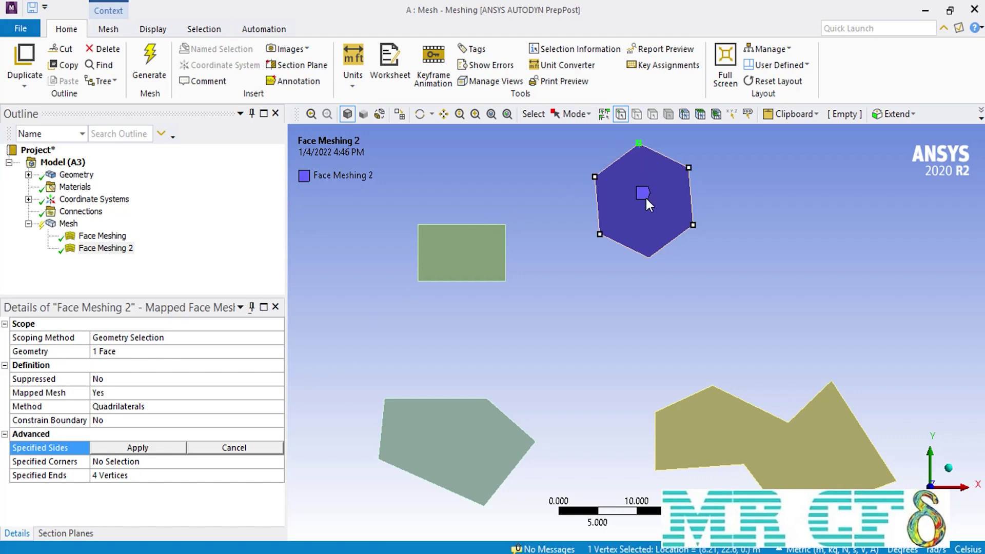
ctrl+click(651, 254)
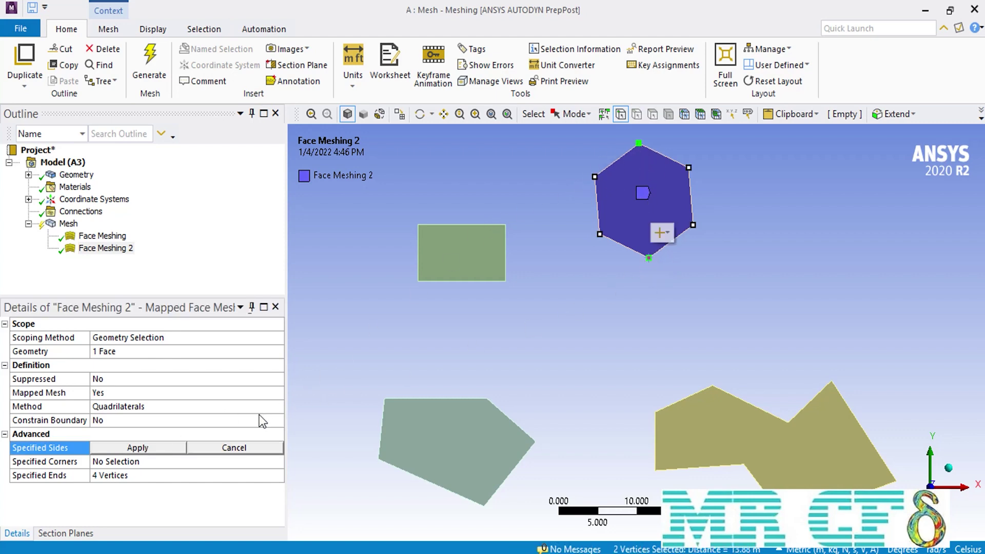
click(176, 448)
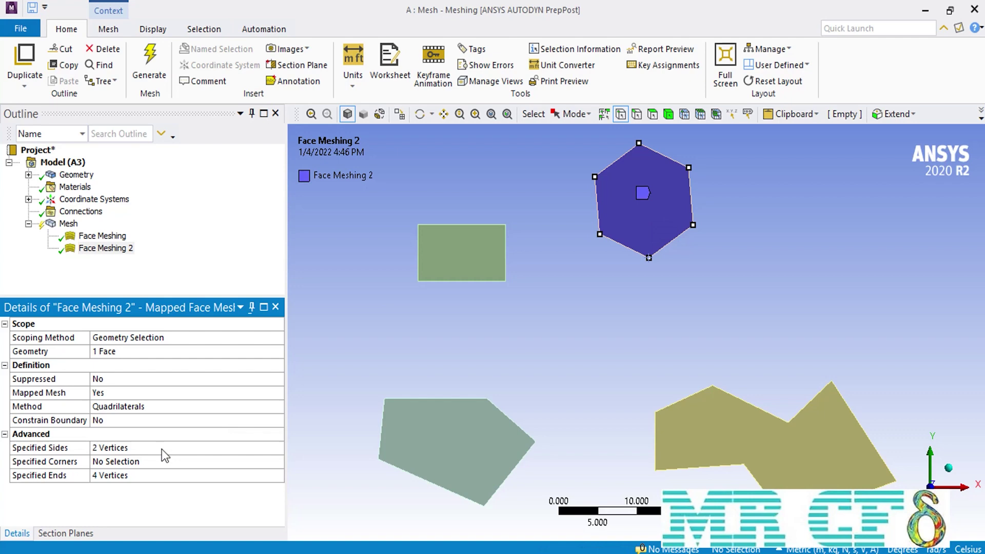
click(150, 78)
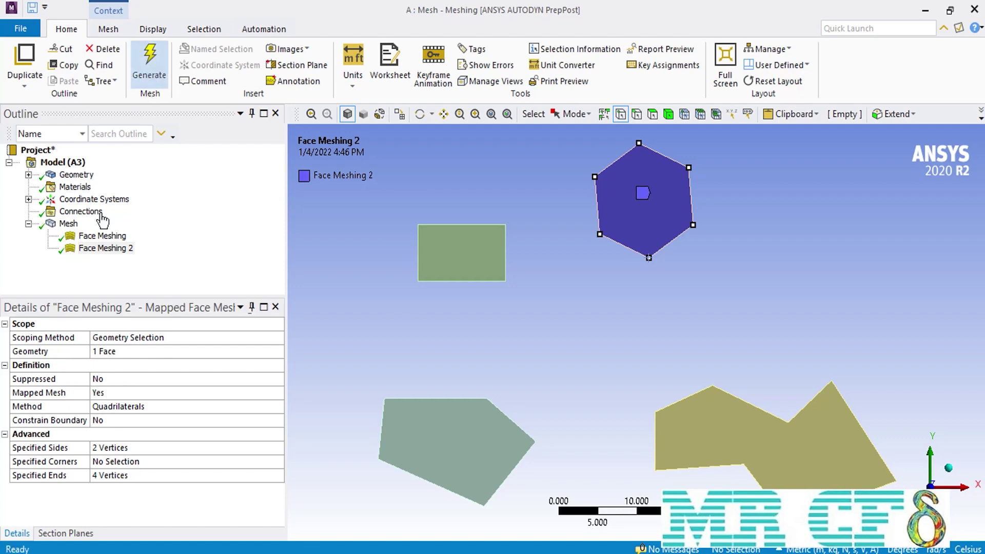
click(65, 225)
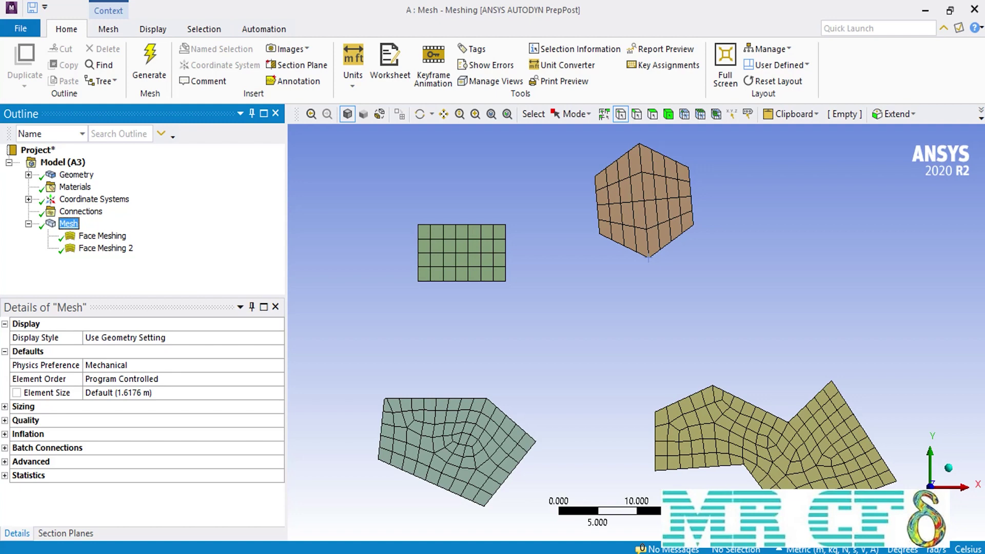
Insert a third Face Meshing control on the mesh and scope it to the five-sided face.
right_click(64, 225)
mouse_move(77, 235)
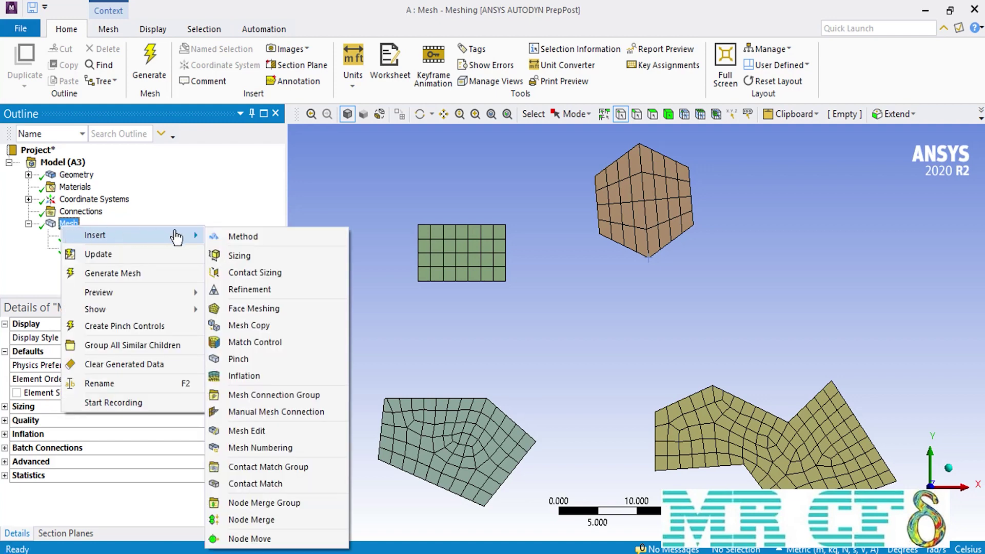
click(306, 310)
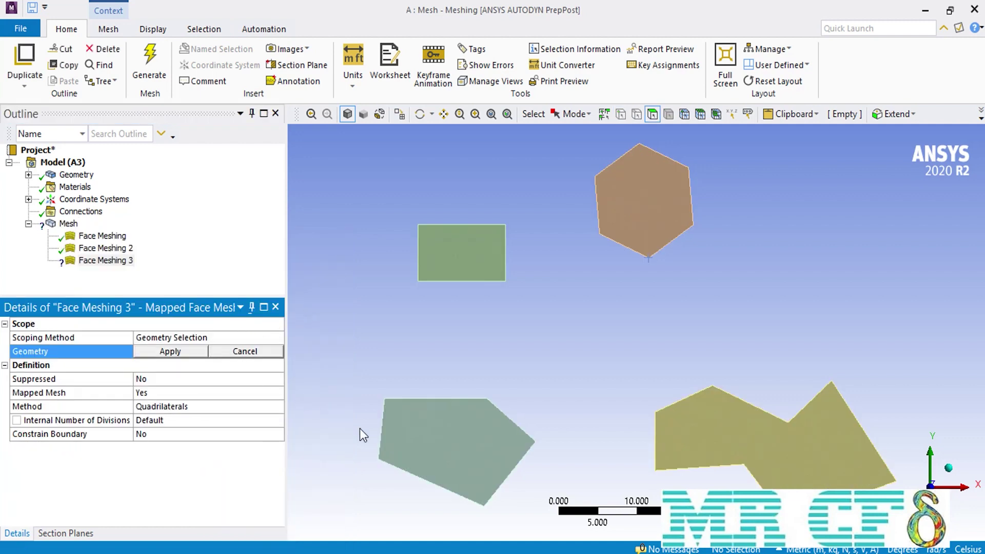
click(189, 350)
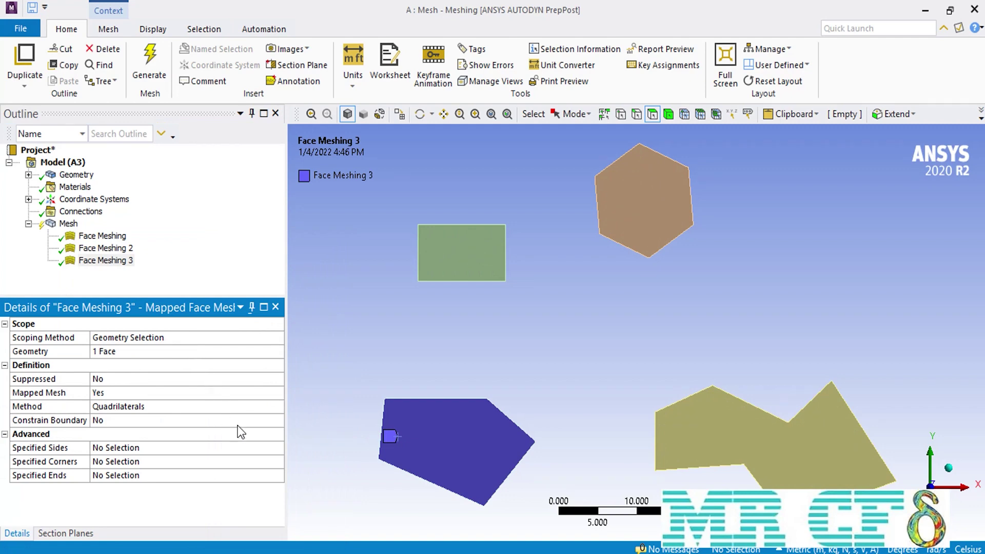
Assign all vertices of the five-sided face except its upper-left one as Specified Ends.
click(256, 475)
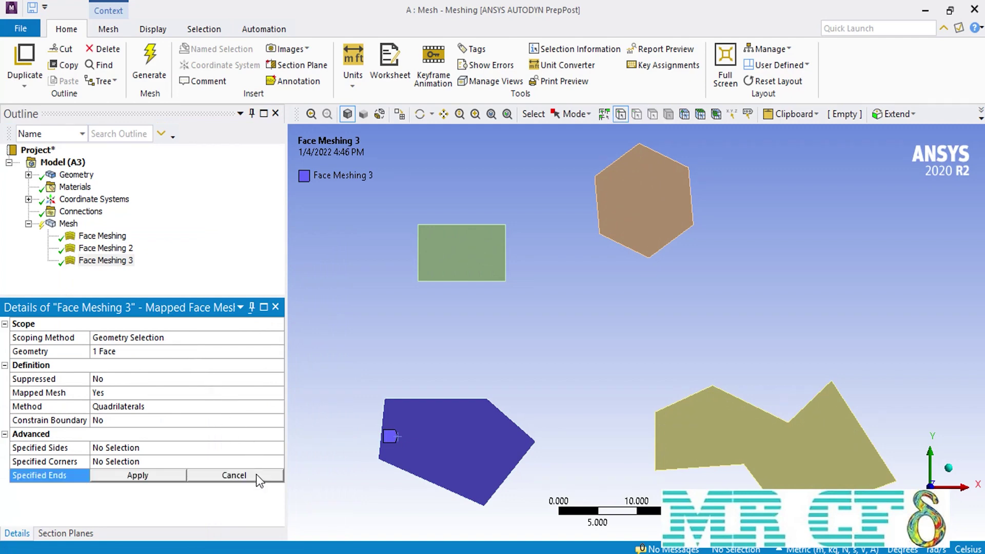
click(378, 458)
ctrl+click(487, 398)
ctrl+click(536, 442)
ctrl+click(484, 506)
click(133, 477)
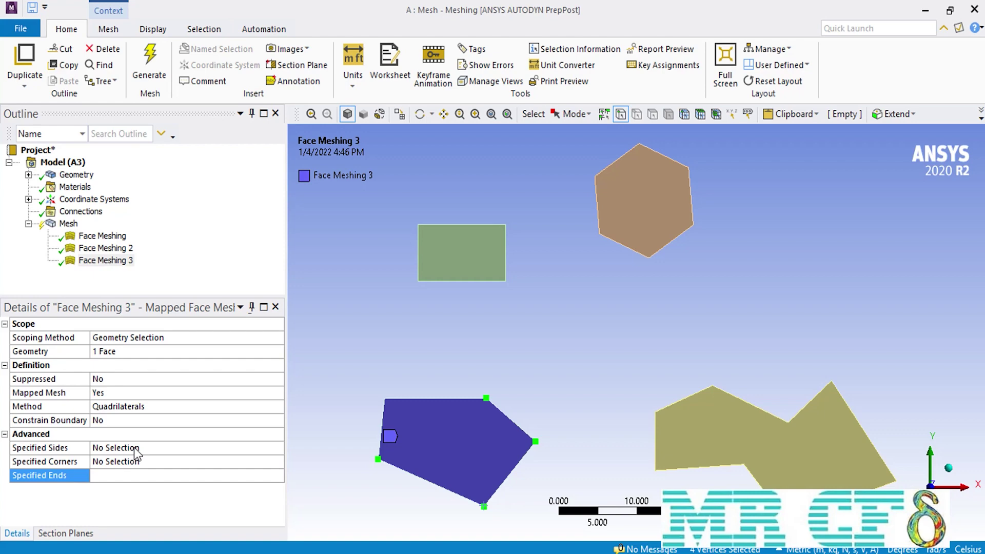
Assign the upper-left vertex of the five-sided face as the Specified Side, and generate and display the mesh.
click(134, 447)
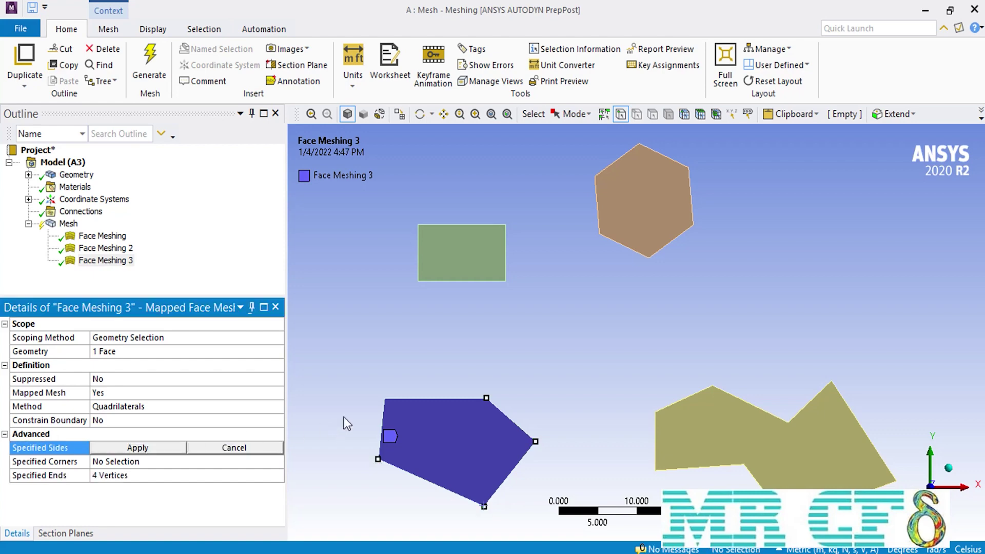
click(386, 399)
click(164, 448)
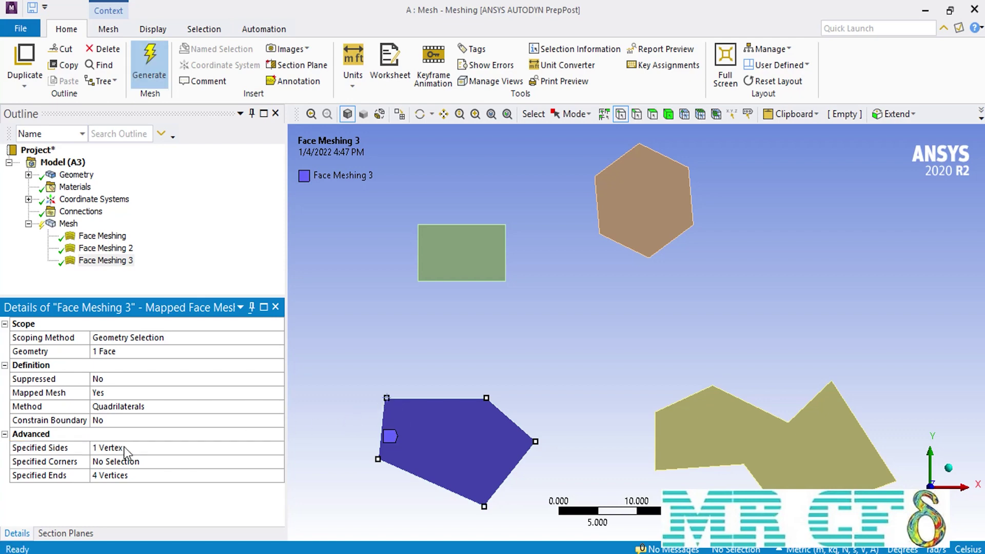
click(146, 60)
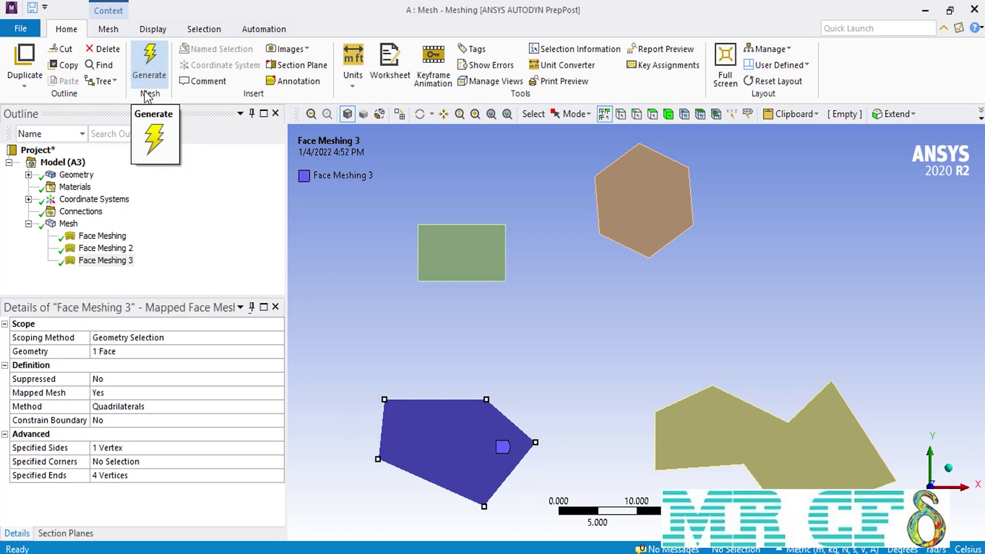
click(95, 223)
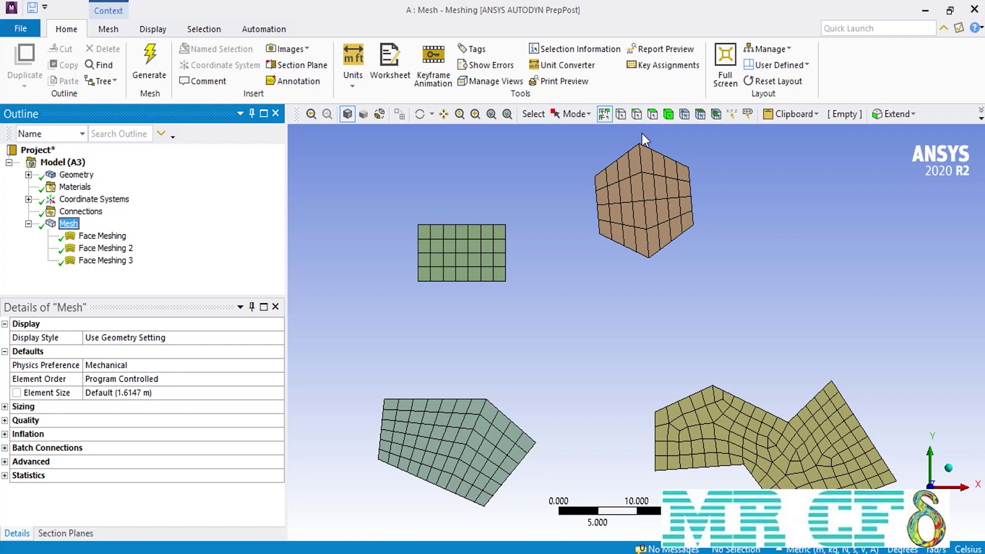
Insert a fourth Face Meshing control on the mesh and scope it to the irregular concave face.
right_click(71, 224)
mouse_move(105, 229)
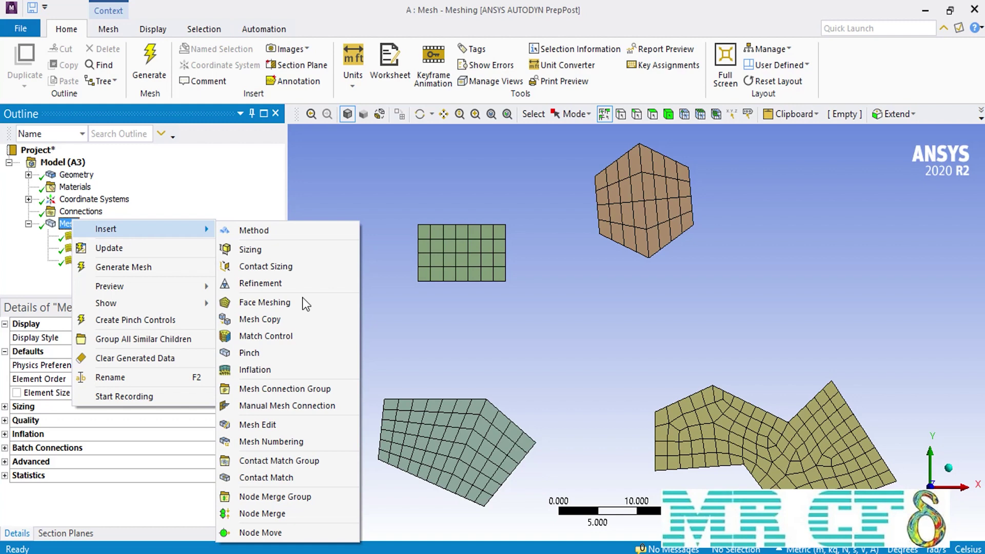
click(265, 303)
click(717, 414)
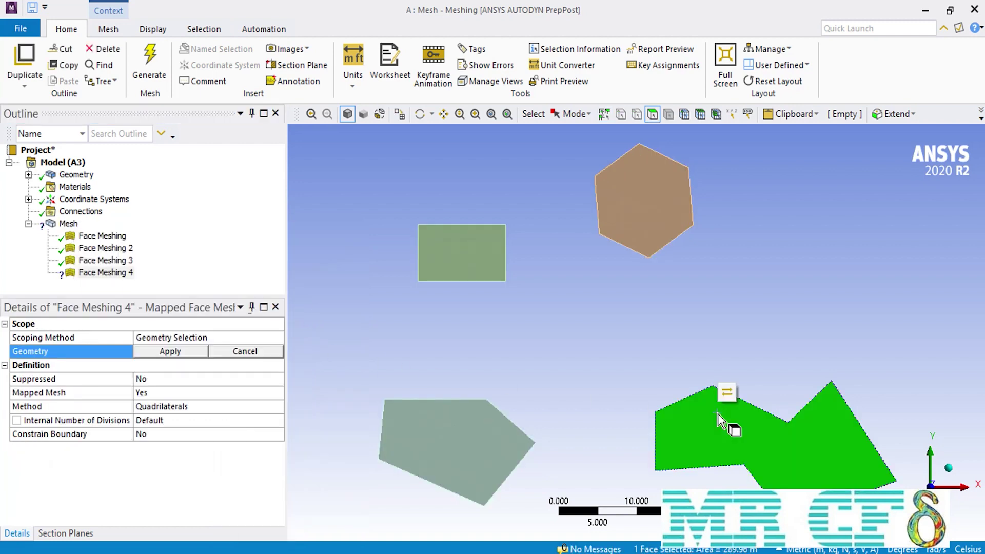
click(163, 353)
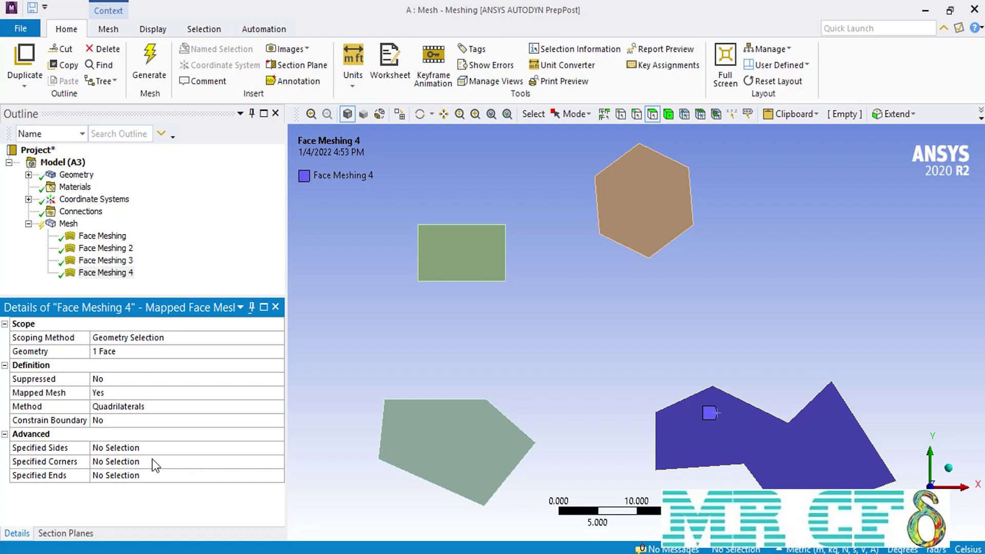
Assign the concave vertex on the irregular face's lower boundary as the Specified Corner.
click(211, 462)
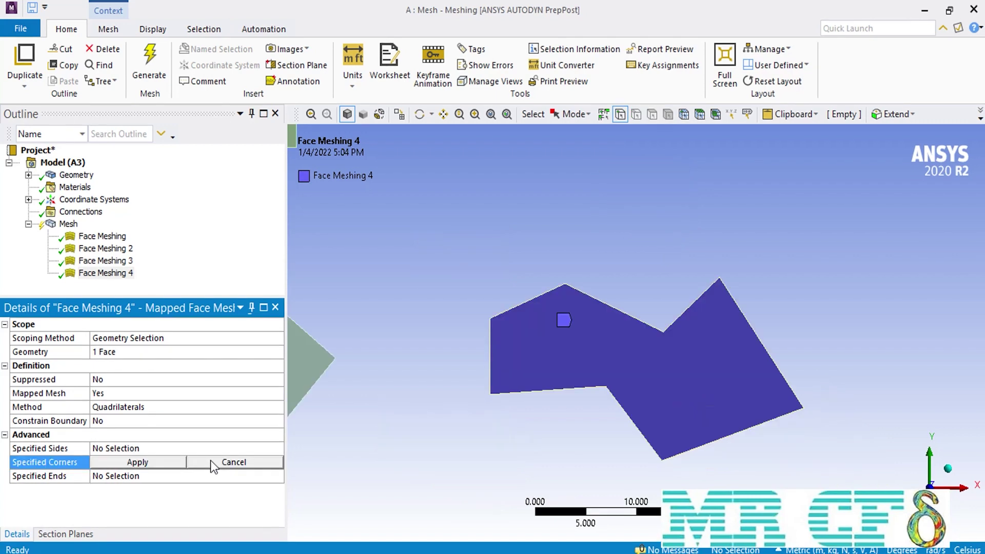
click(605, 386)
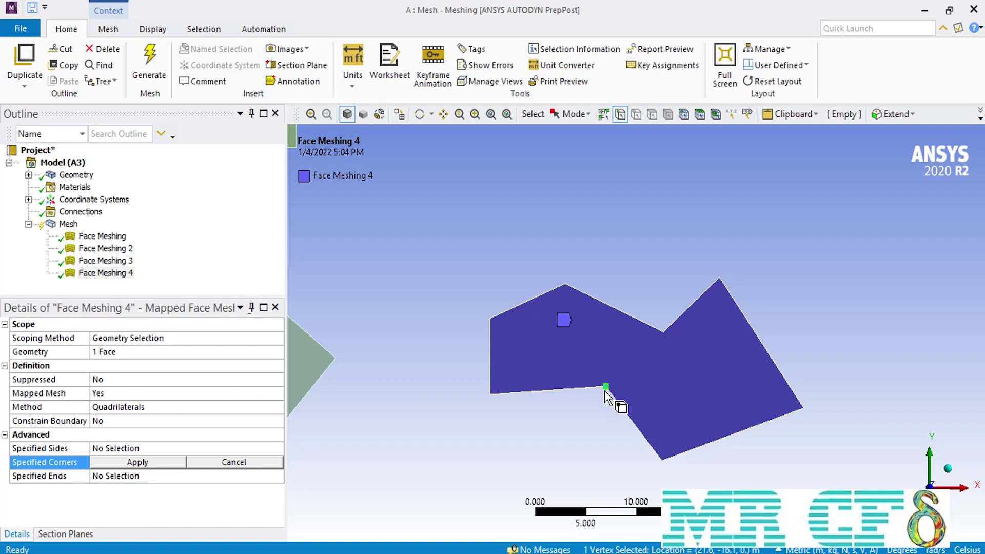
click(153, 460)
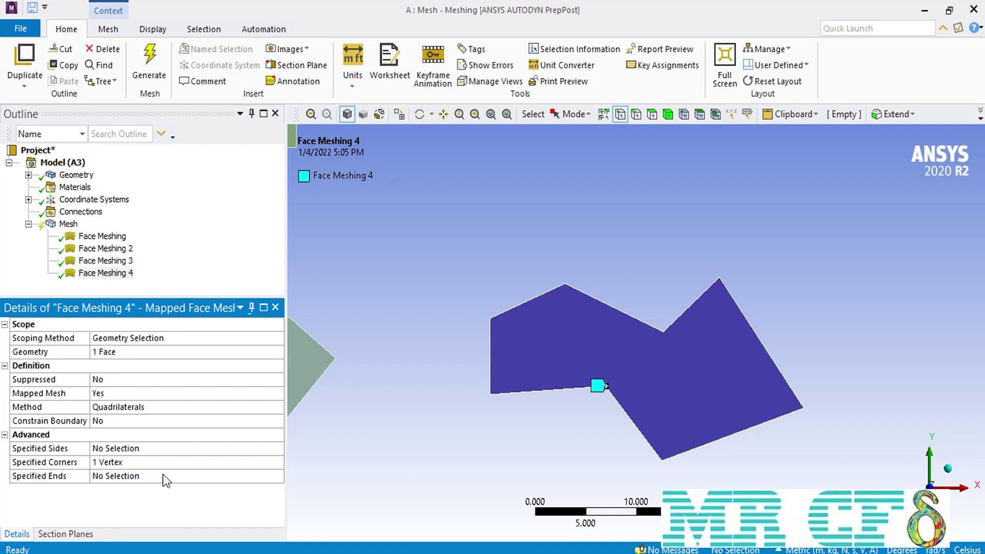
Assign five vertices of the irregular face as Specified Ends: the two leftmost, the lowest, the rightmost and the upper-right peak.
click(163, 476)
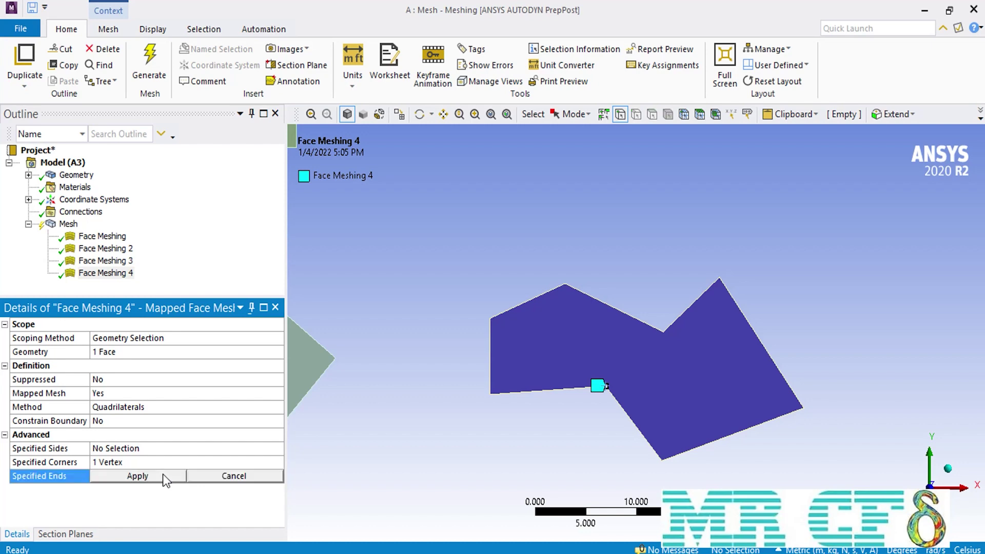
click(492, 323)
ctrl+click(491, 394)
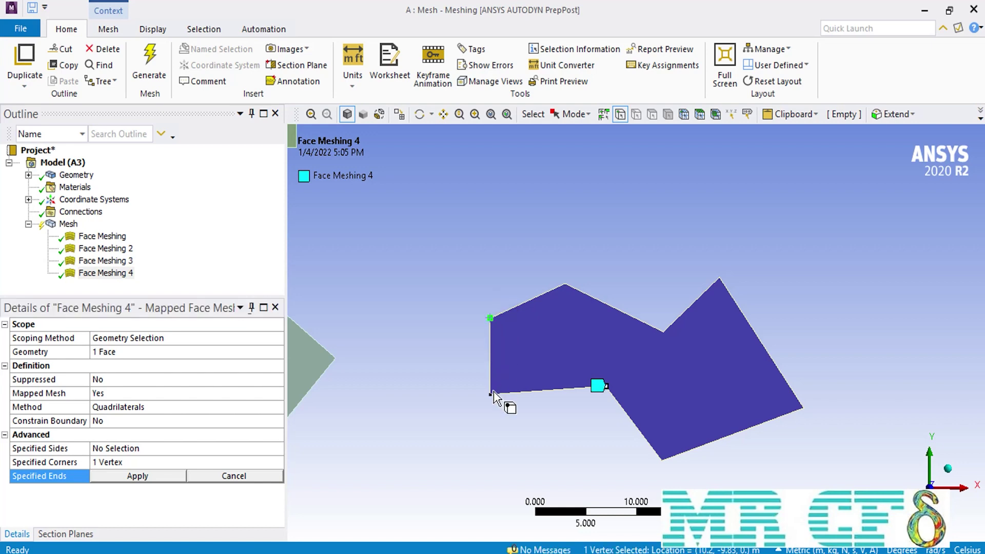
ctrl+click(662, 460)
ctrl+click(803, 408)
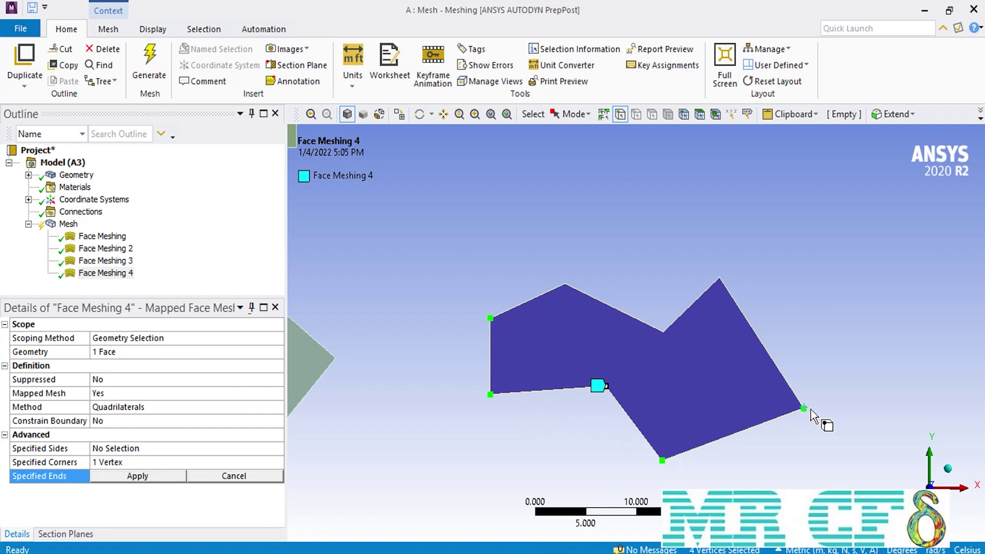
ctrl+click(719, 278)
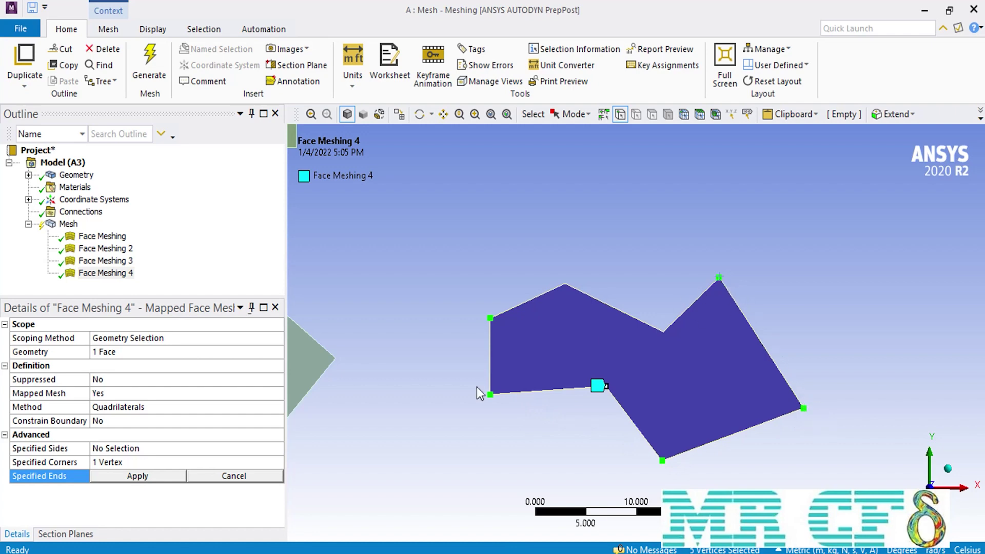
click(183, 475)
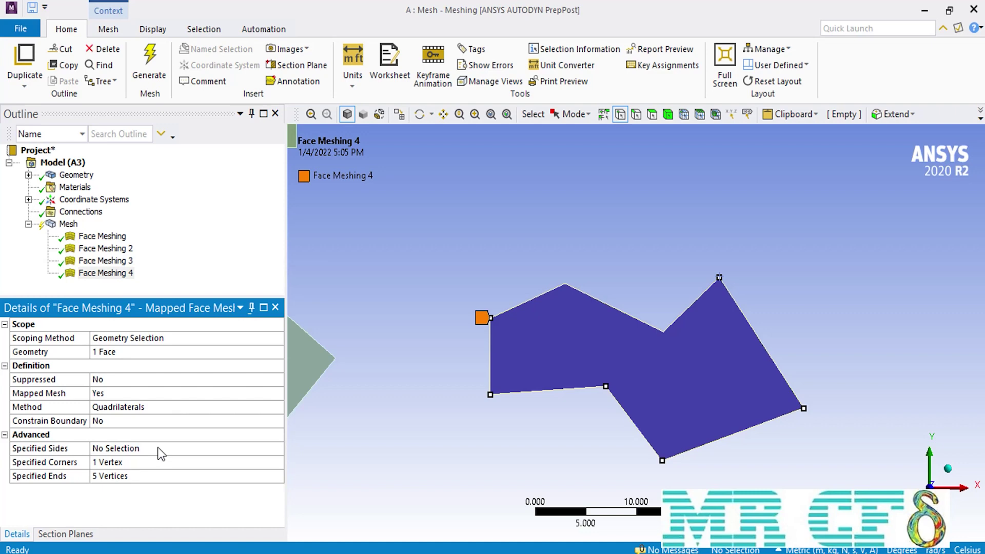
Assign the upper-left peak and the upper concave vertex of the irregular face as Specified Sides.
click(159, 449)
click(661, 334)
click(116, 449)
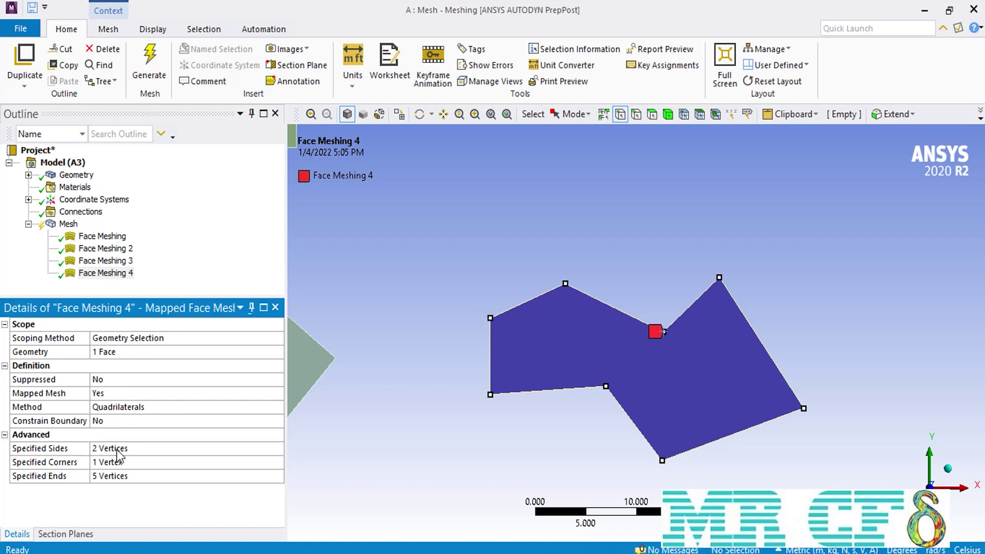
Generate the mesh with all four Face Meshing controls and display every meshed face in view.
click(136, 64)
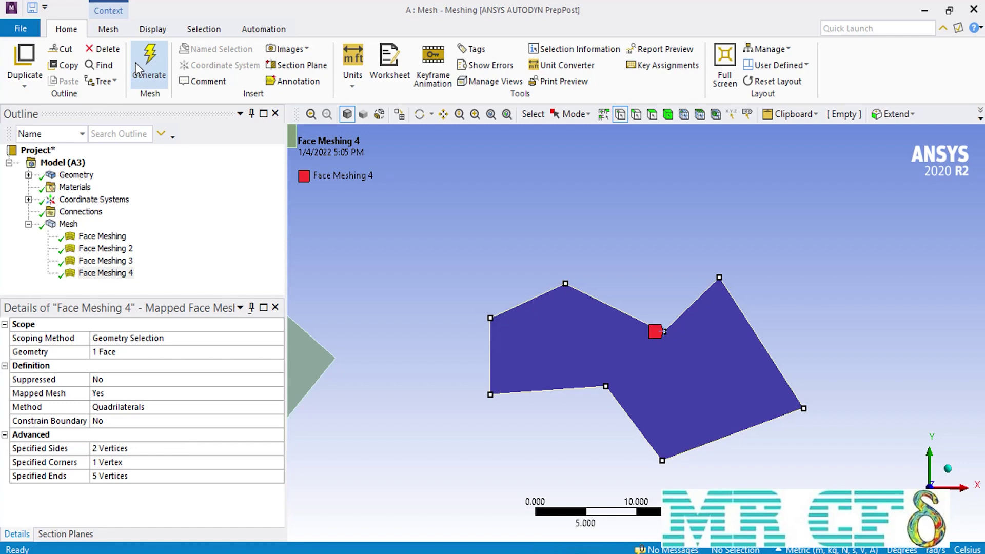
click(68, 225)
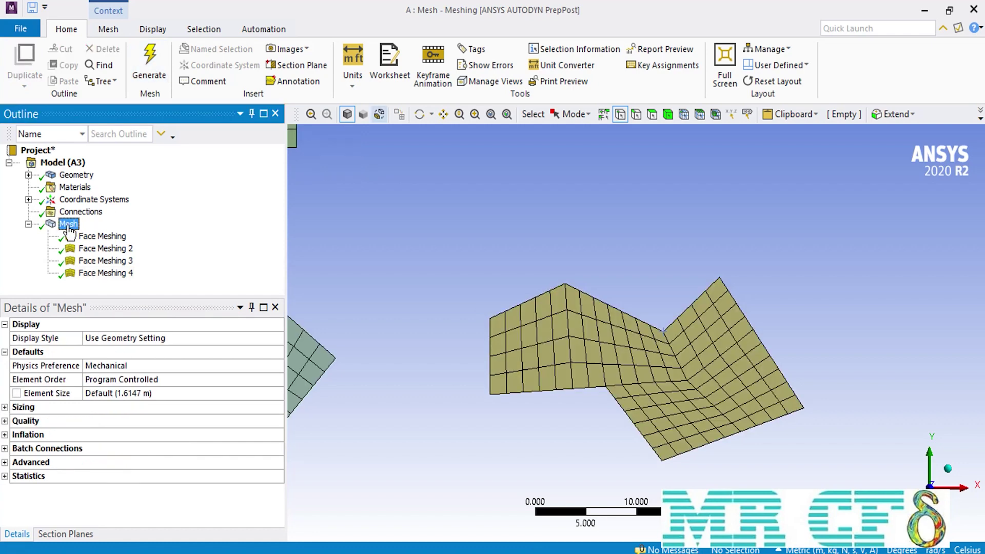
click(491, 115)
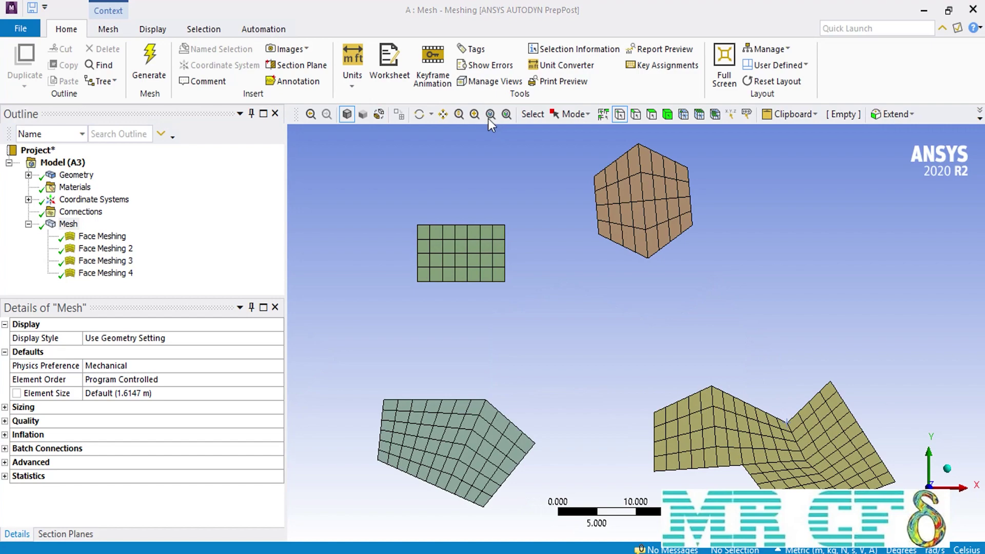